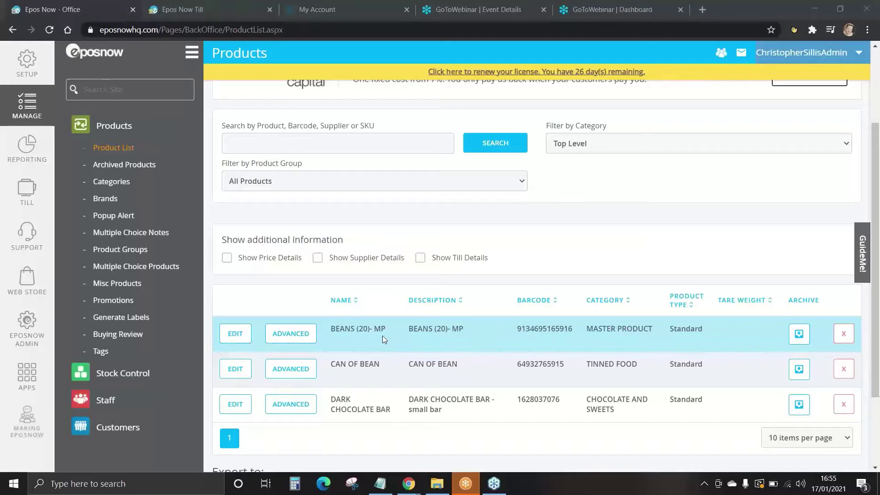
Step: Open the advanced options for BEANS (20)- MP and scroll to Stock Adjustment
click(291, 337)
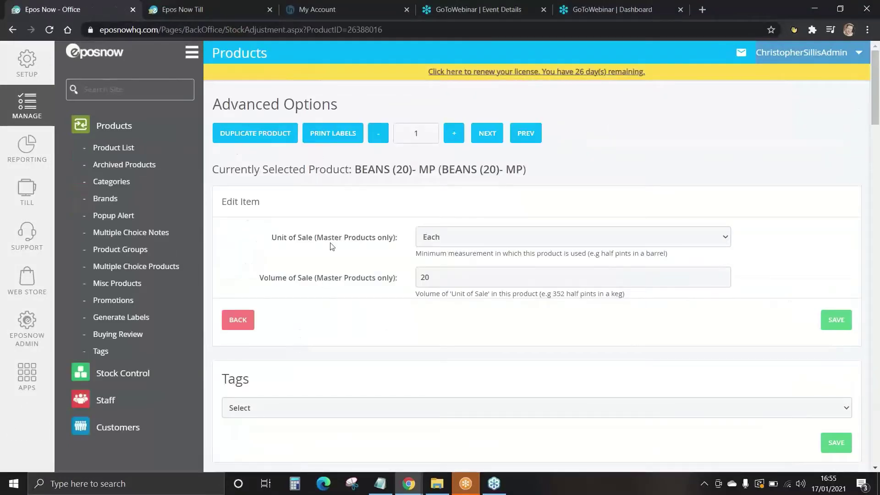
scroll(332, 246, down, 13)
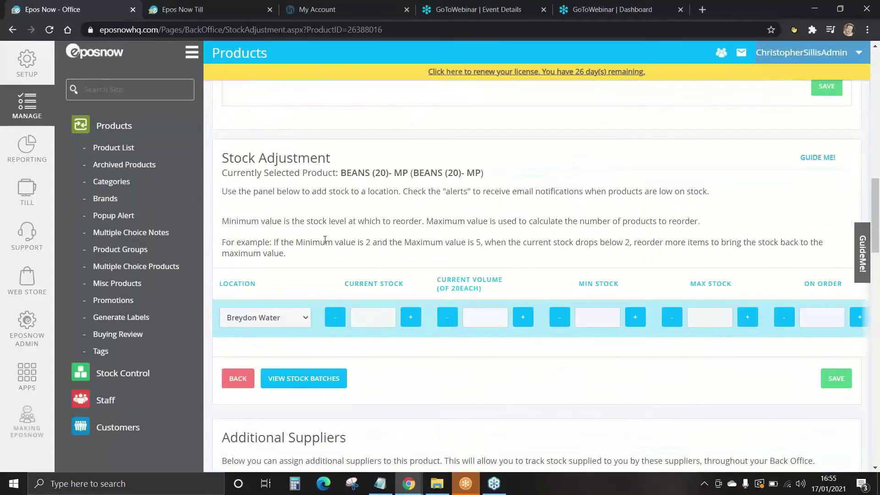
drag(332, 158, 222, 155)
click(284, 236)
Step: Choose Kessingland Beach as the stock location and enter current stock 2
click(270, 321)
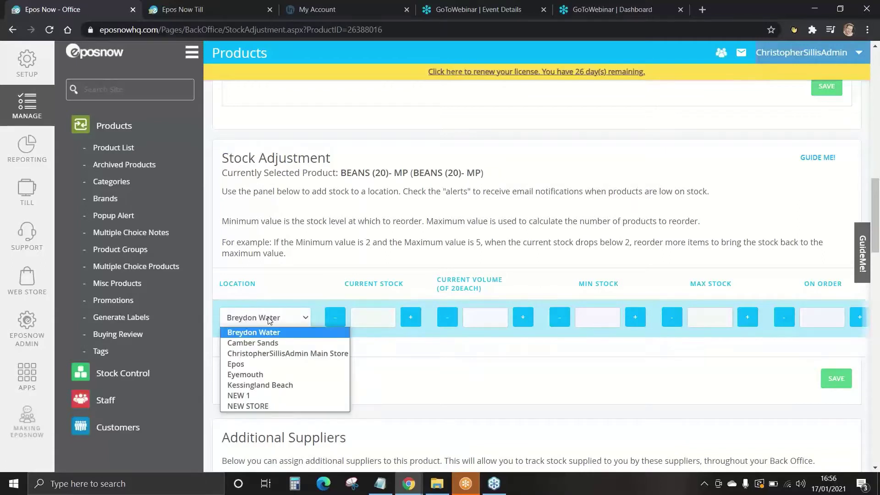
click(266, 384)
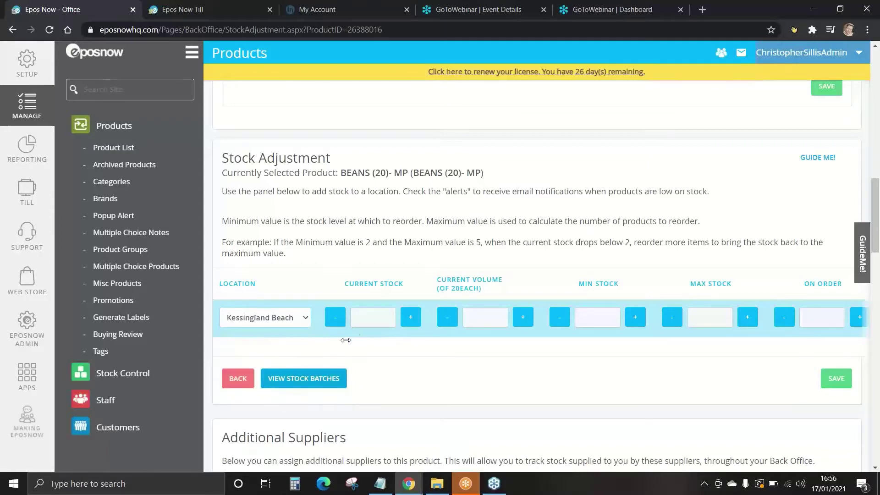
click(375, 319)
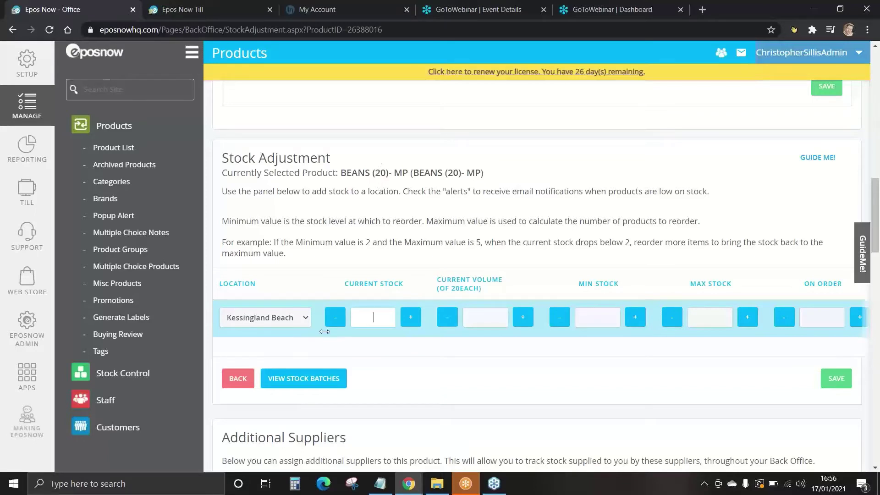
text(2)
click(477, 317)
Step: Enter 3 as the current volume for the Kessingland Beach row
text(3)
scroll(526, 298, down, 1)
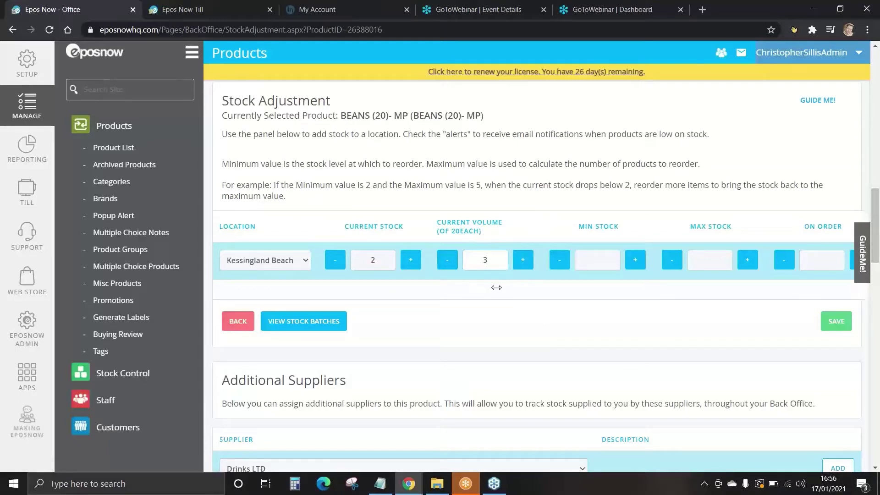
click(564, 275)
scroll(565, 275, right, 5)
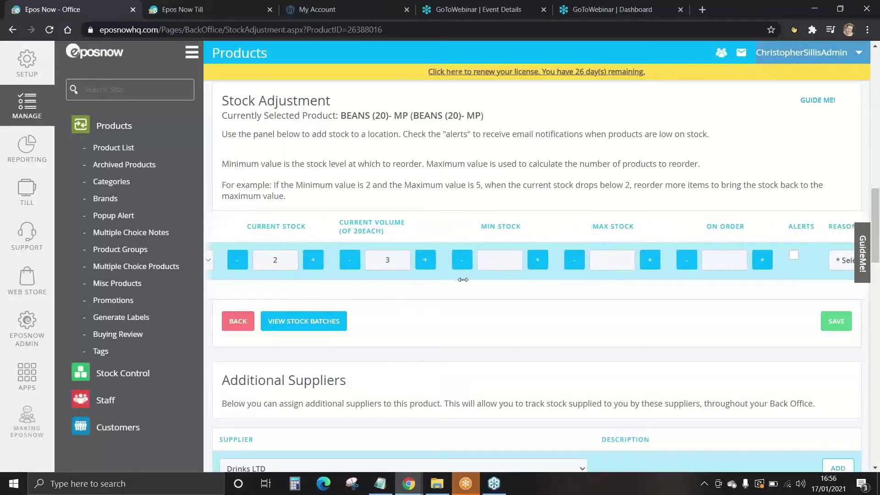
Step: Set Min Stock to 1 and Max Stock to 4
click(503, 260)
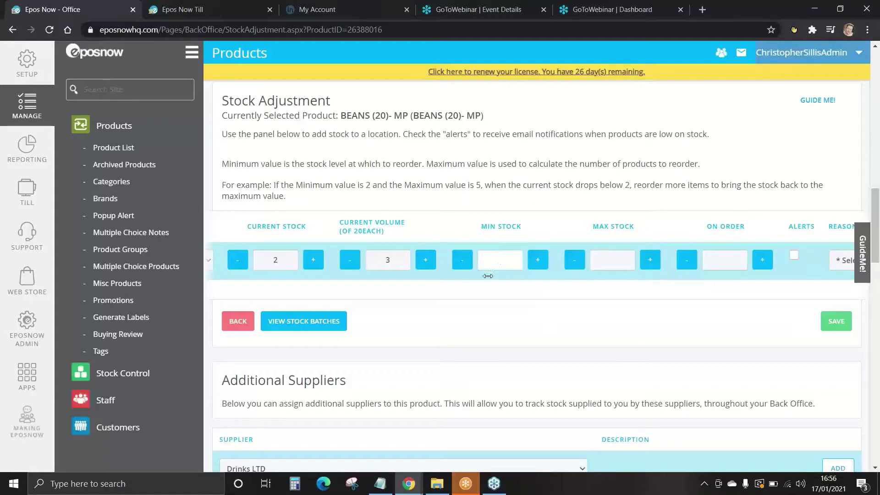
text(1)
drag(554, 280, 481, 265)
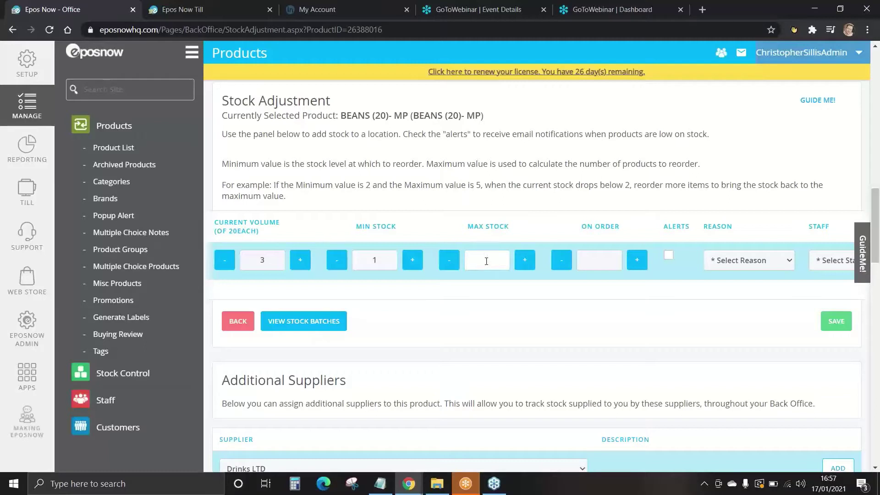
drag(413, 275, 460, 284)
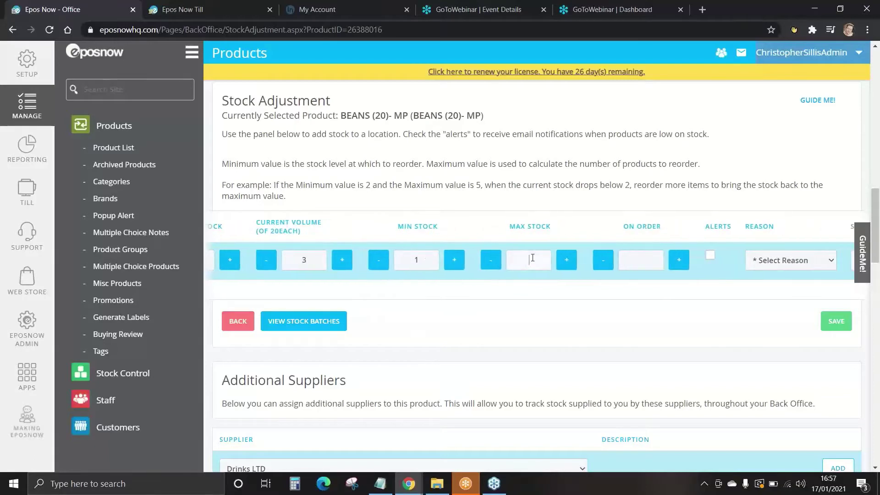
text(4)
drag(516, 278, 615, 282)
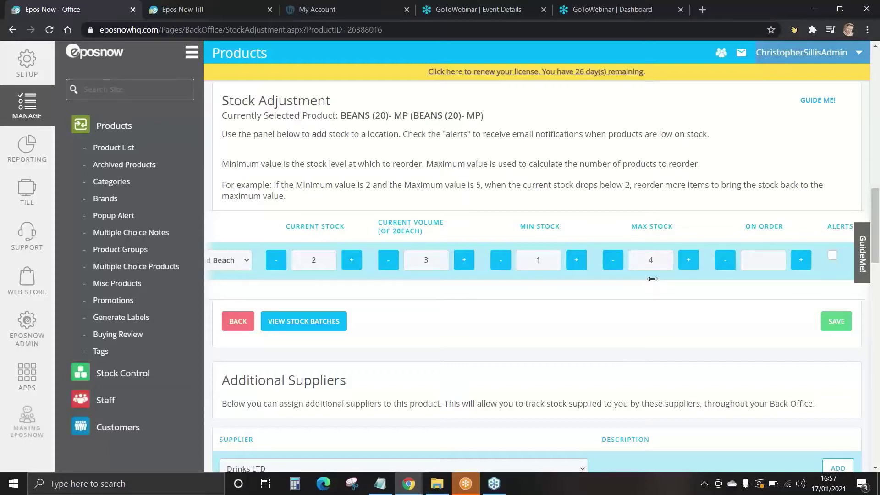
drag(652, 278, 527, 284)
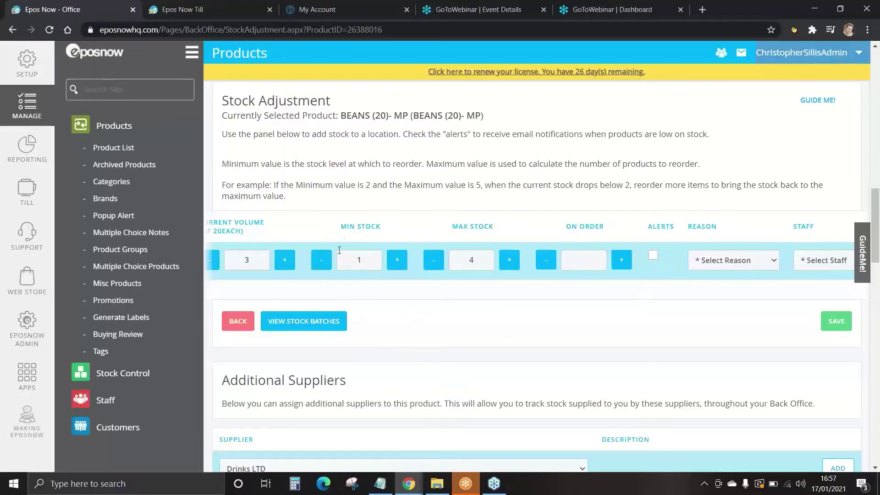
Step: Turn on alerts, set reason New Stock, pick the staff member, and add the Kessingland Beach line
click(653, 257)
scroll(546, 276, right, 3)
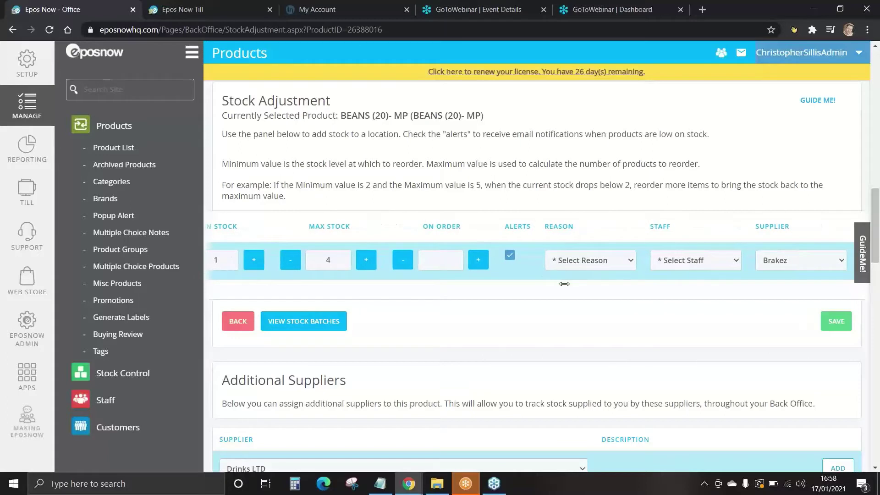
click(580, 260)
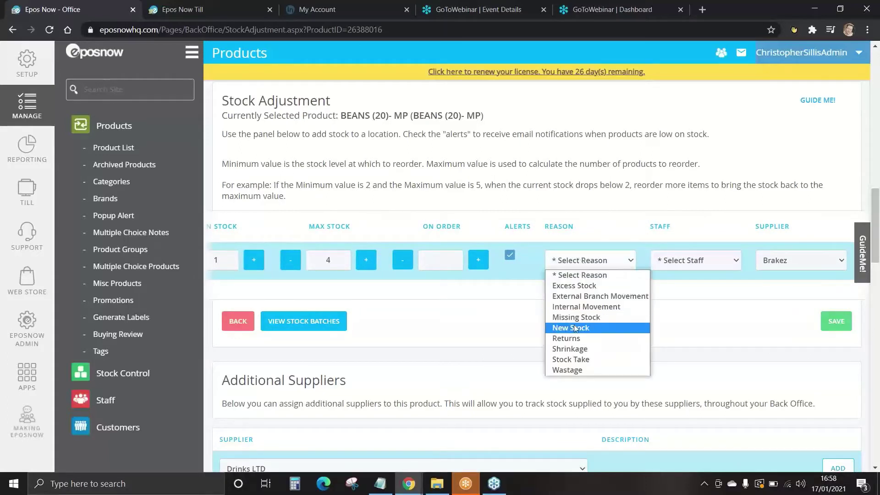
click(590, 333)
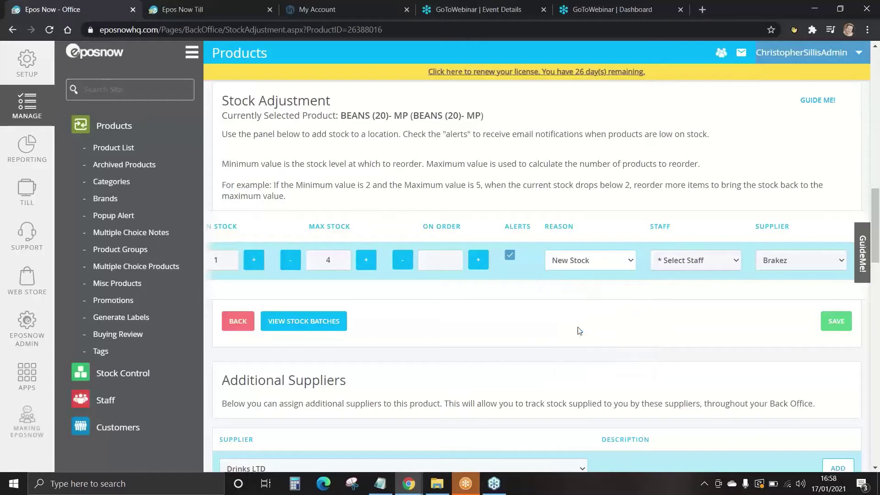
click(673, 268)
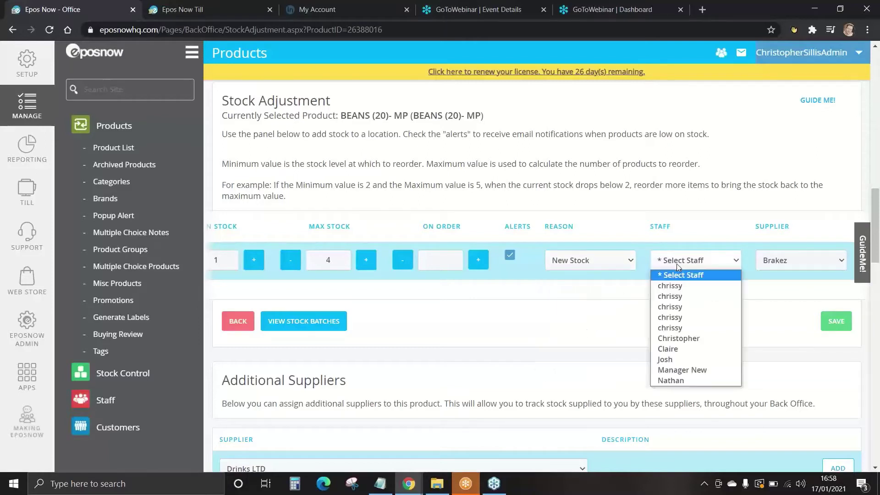
click(670, 339)
scroll(628, 275, right, 1)
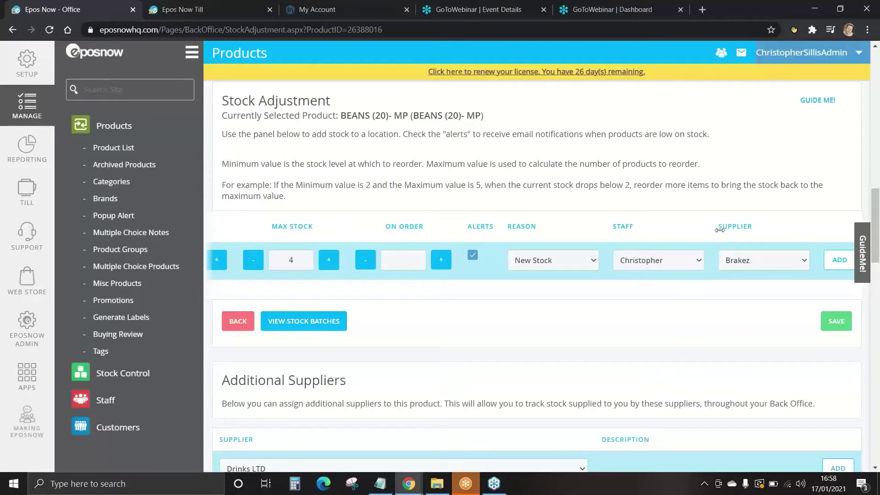
click(839, 261)
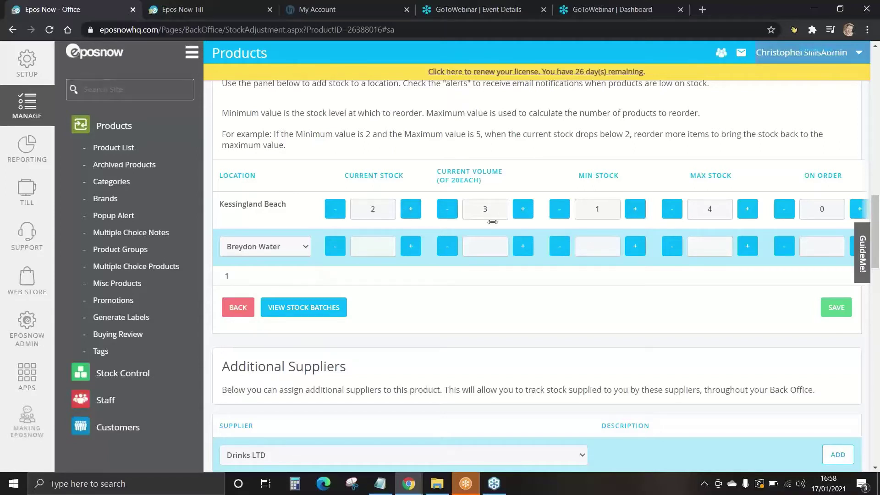
Step: Lower Kessingland Beach current stock from 2 to 1 with reason Wastage, assign the staff member, and save
scroll(457, 225, right, 2)
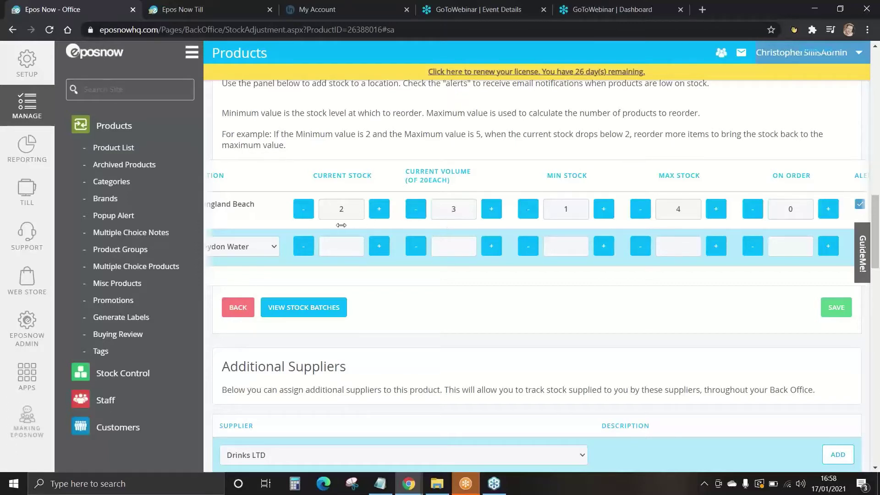
click(314, 217)
drag(544, 227, 291, 212)
click(670, 210)
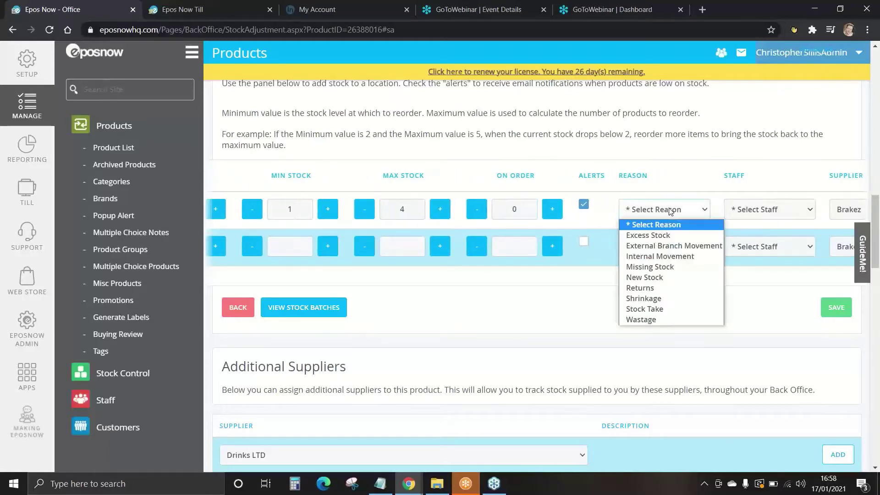
click(653, 320)
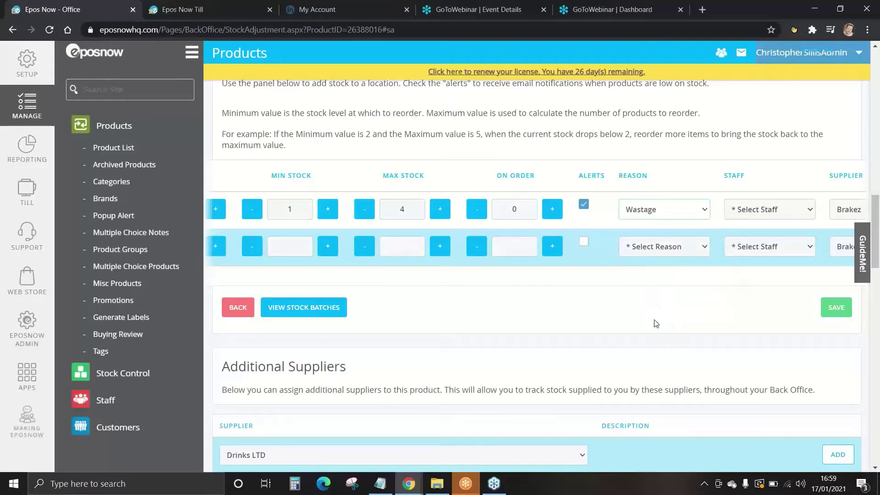
drag(670, 228, 558, 228)
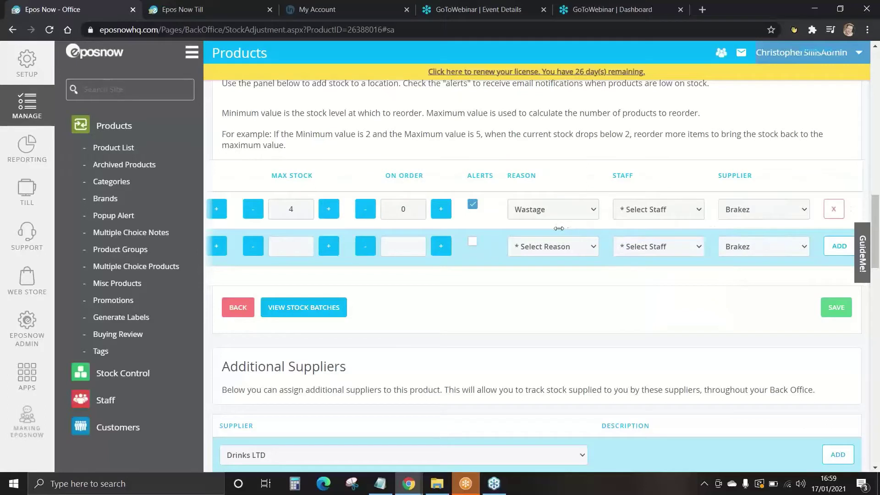
click(646, 213)
click(639, 291)
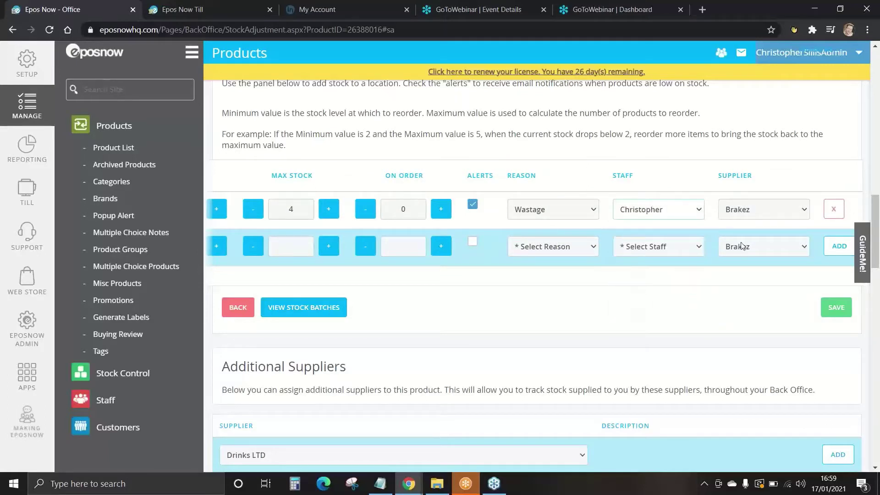
scroll(801, 277, down, 1)
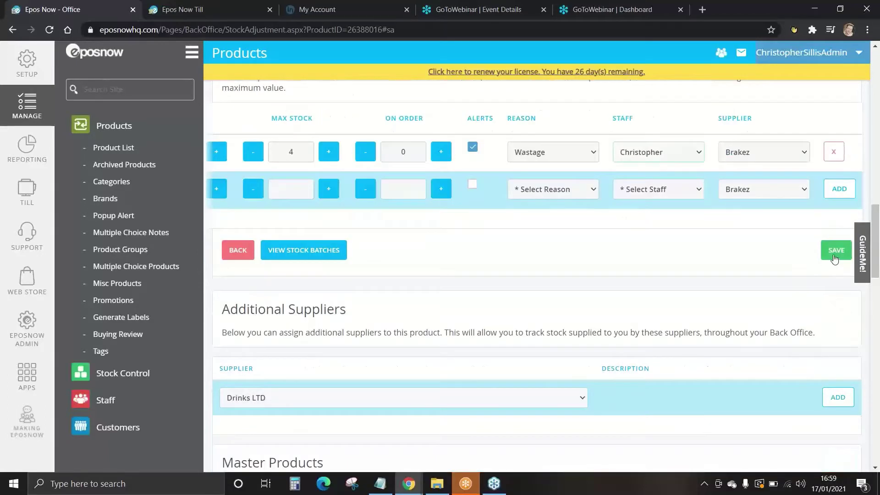
click(835, 250)
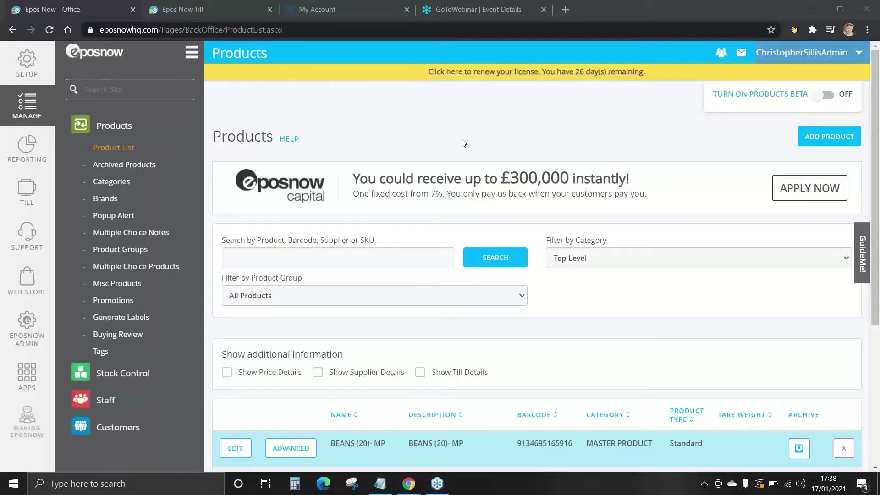
Step: Go to Stock Control's Stock Movements page and start a new stock movement
click(121, 125)
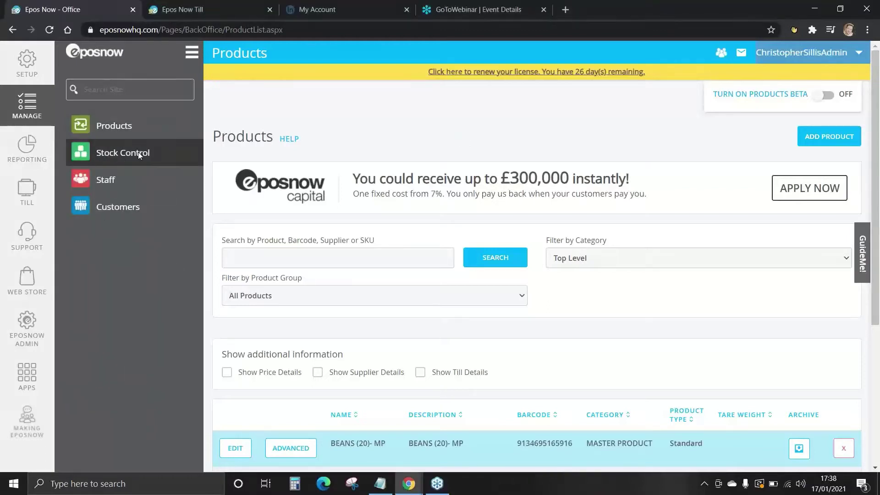
click(122, 152)
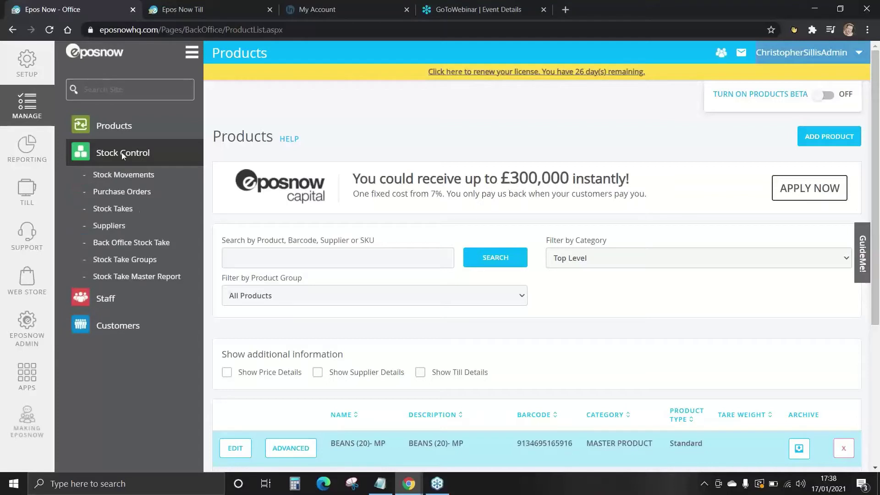
click(122, 178)
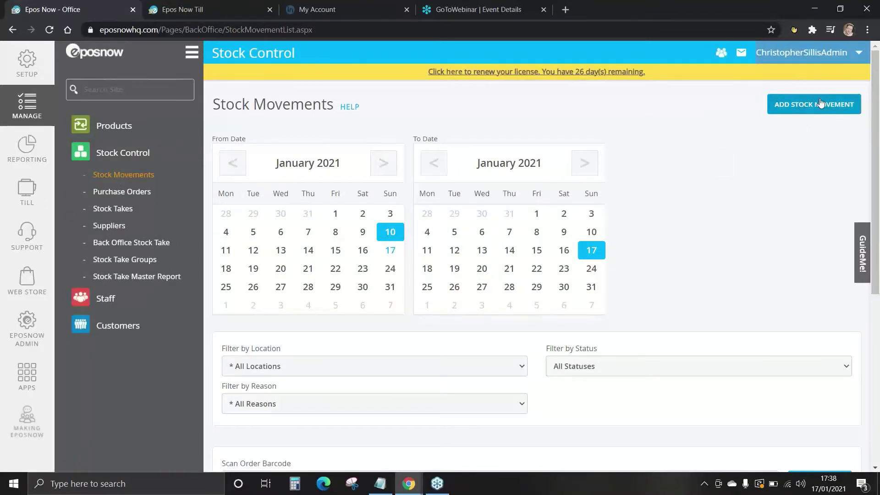
click(820, 110)
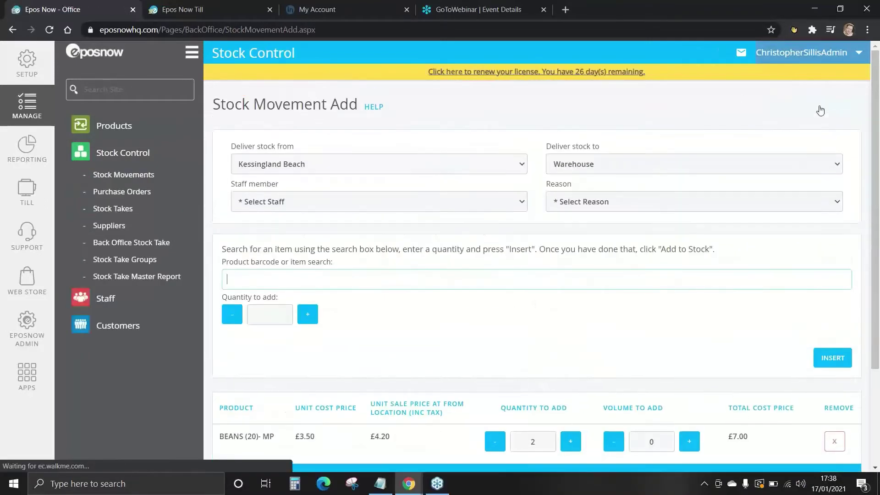
Step: Set the movement from Kessingland Beach to Warehouse, pick the staff member, reason Internal Movement
click(312, 166)
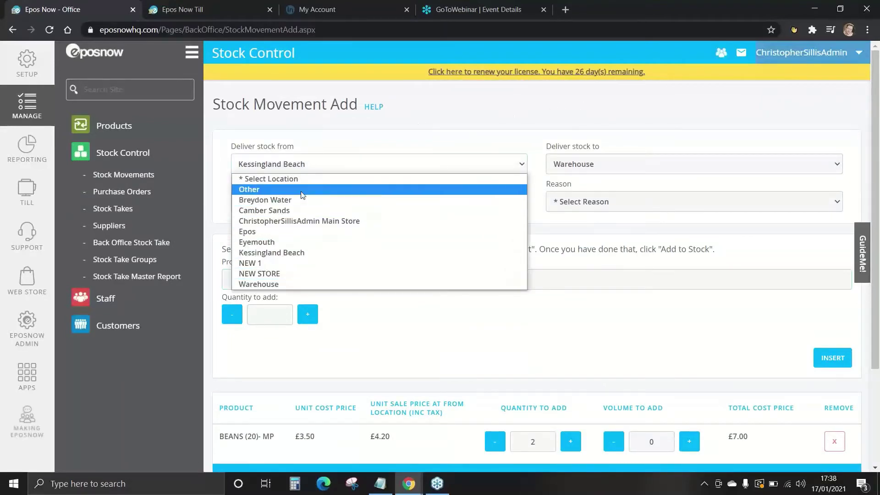
click(300, 252)
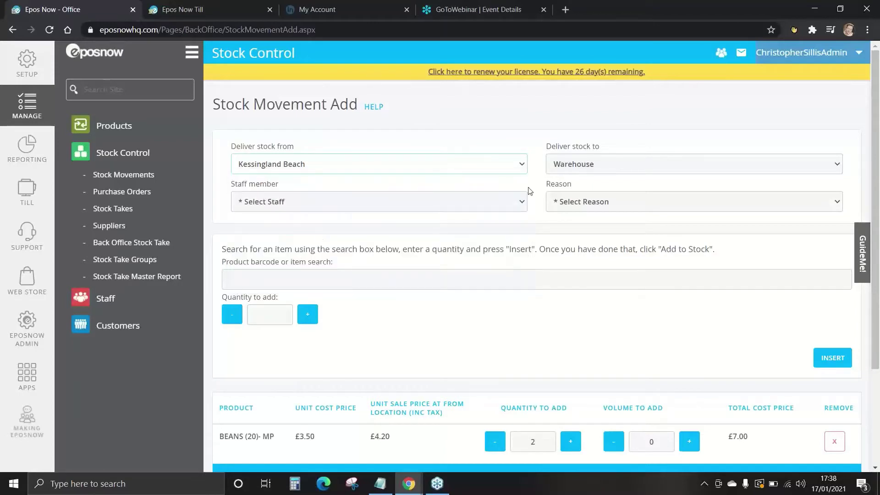
click(576, 164)
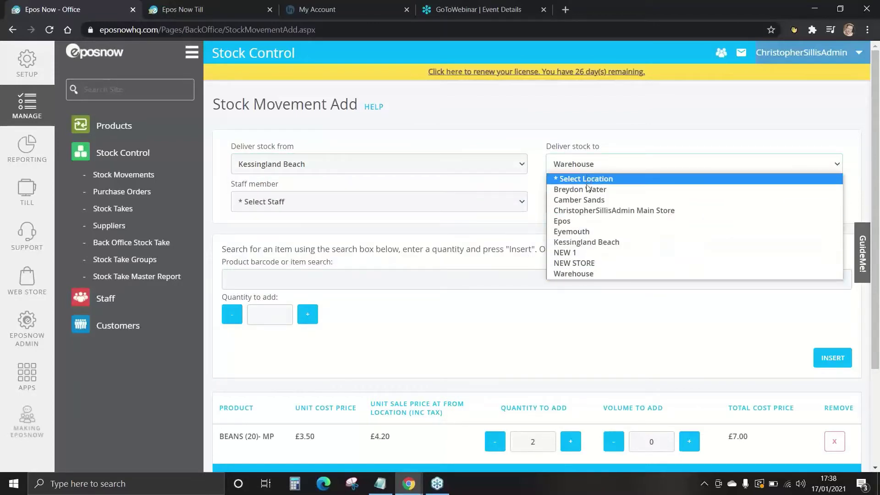
click(584, 274)
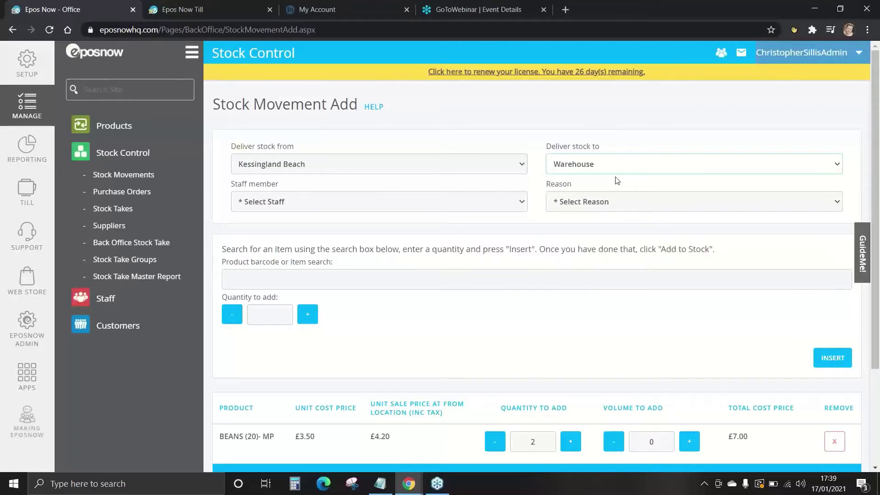
click(324, 202)
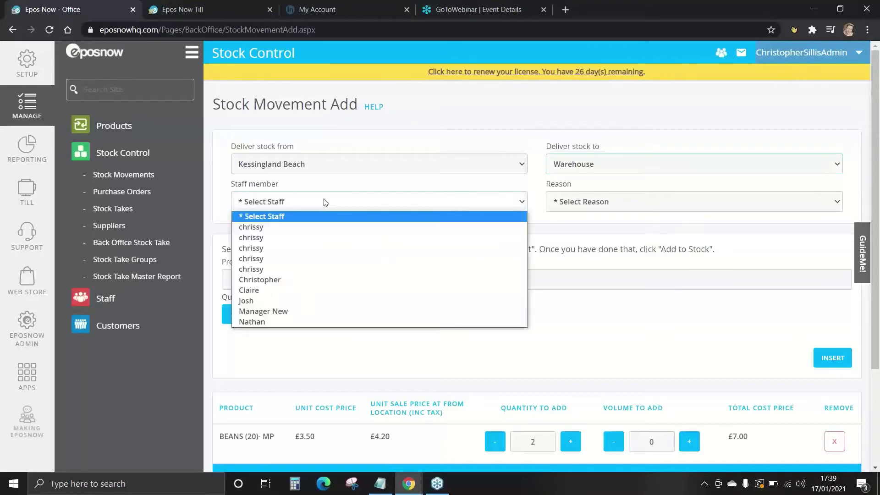
click(303, 279)
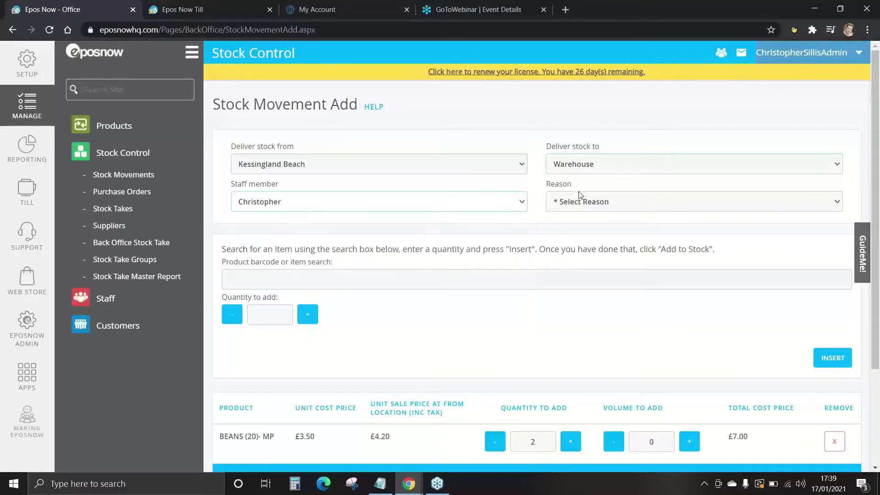
click(589, 202)
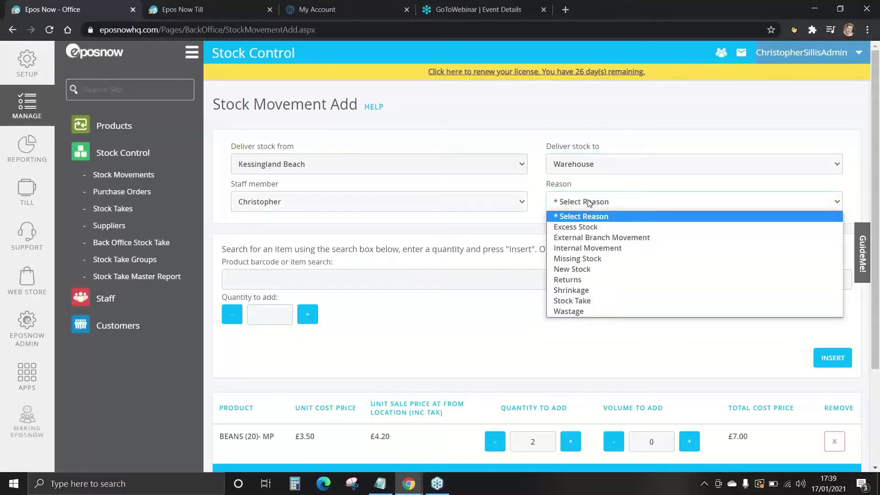
click(585, 248)
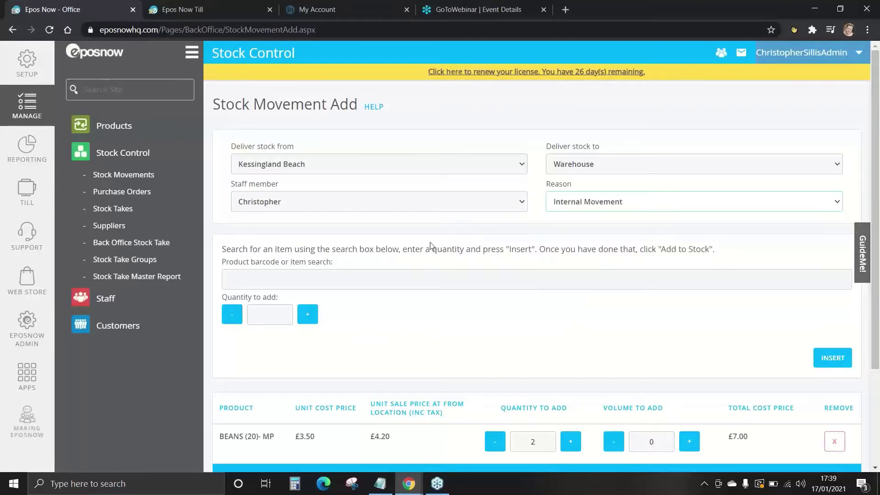
Step: Add BEANS (20)- MP with quantity 1 and remove the earlier quantity 2 line
click(360, 281)
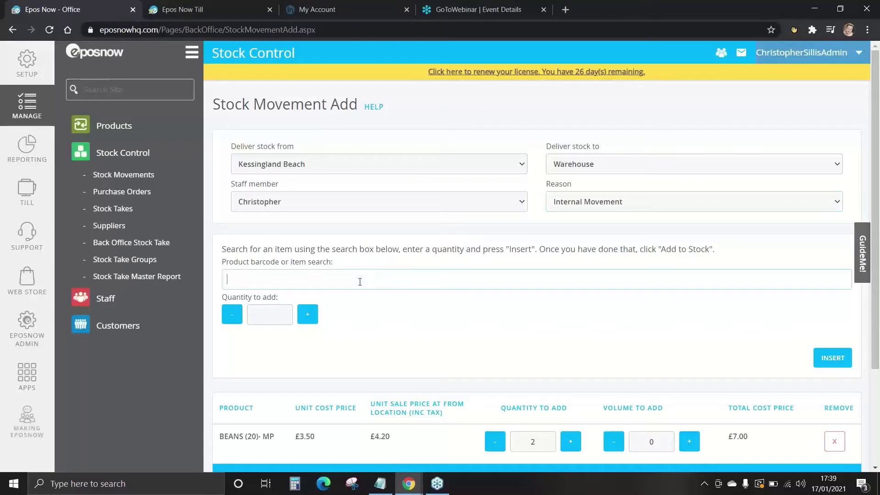
text(BEANS)
scroll(687, 284, down, 3)
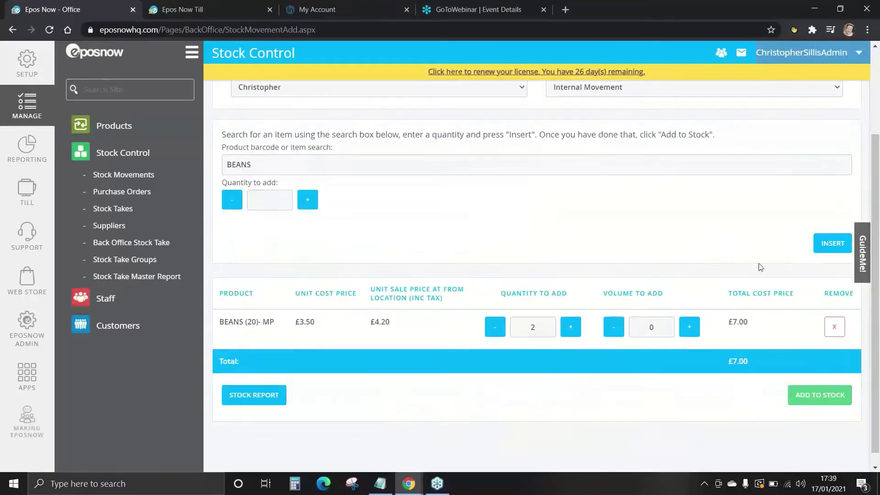
click(836, 245)
click(259, 187)
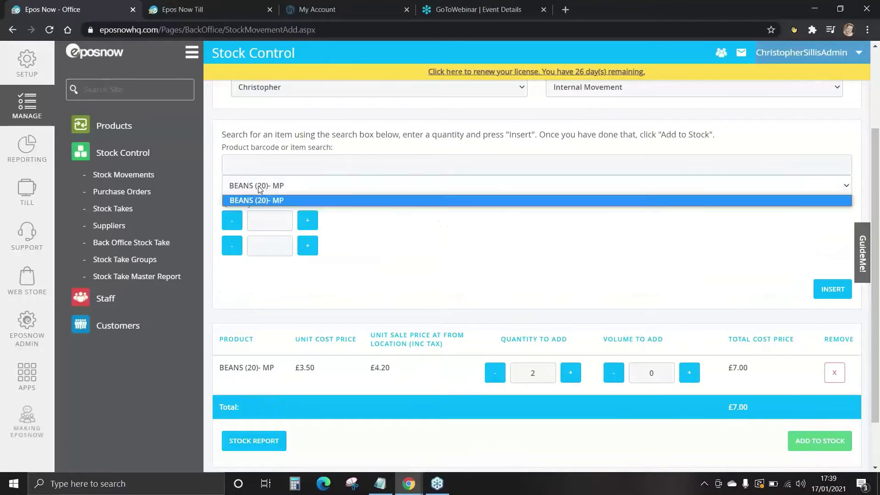
click(259, 201)
click(275, 222)
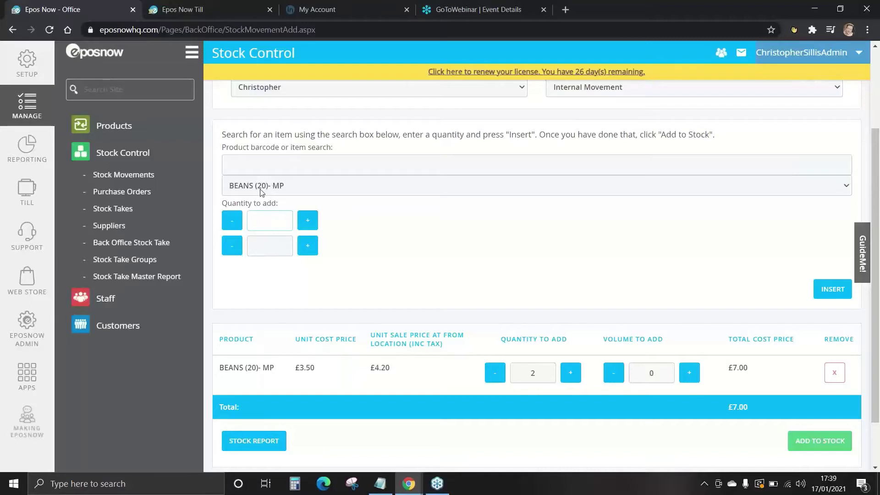
text(1)
scroll(502, 196, down, 2)
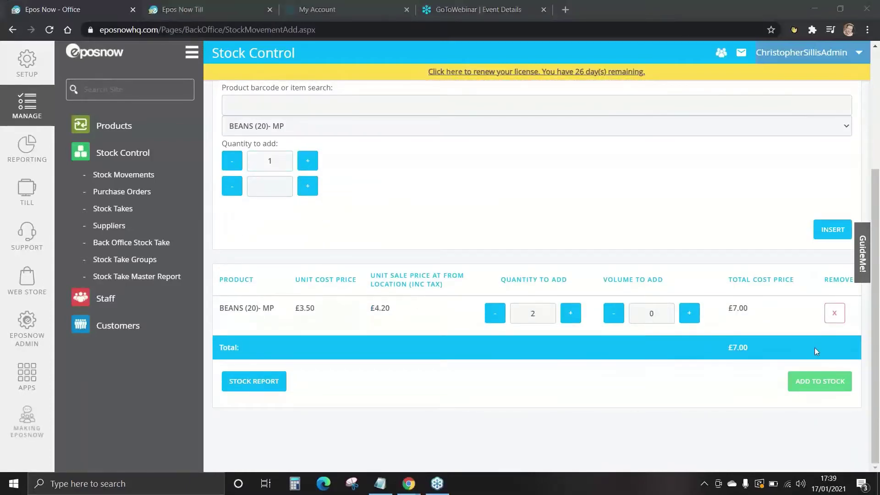
click(831, 235)
click(835, 313)
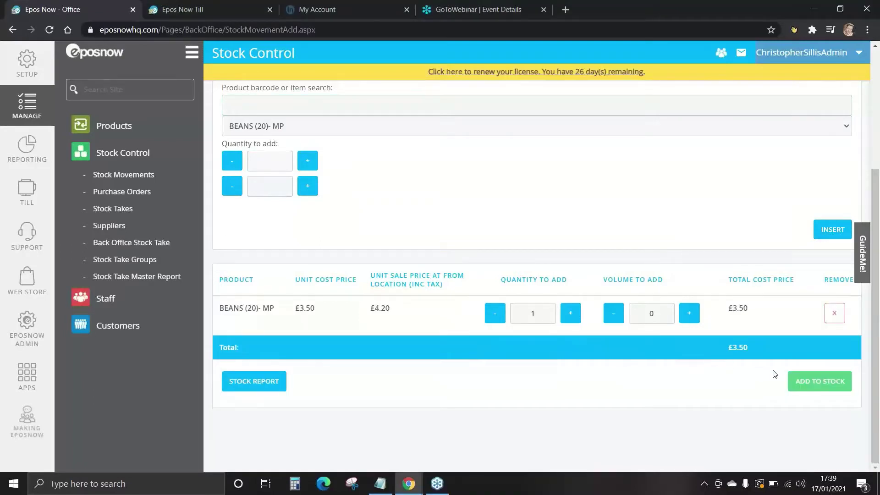
Step: Add the movement to stock, dismiss the print preview, and return to Stock Movements
click(817, 382)
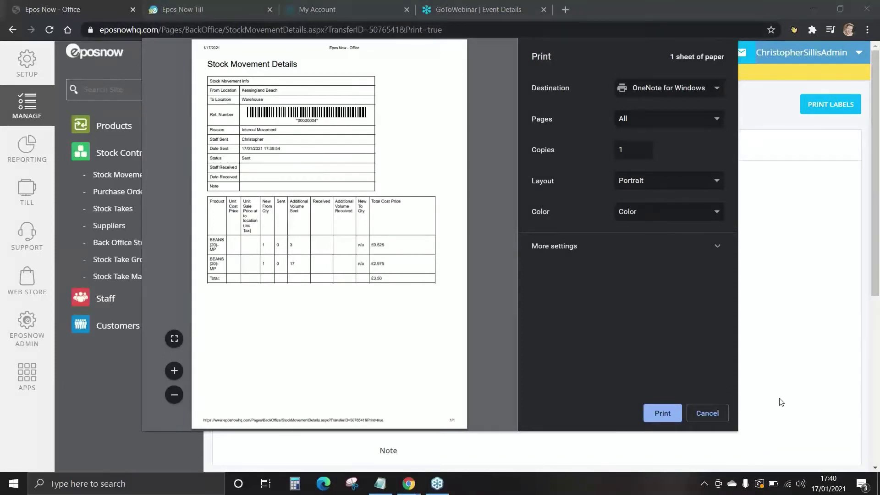
click(708, 414)
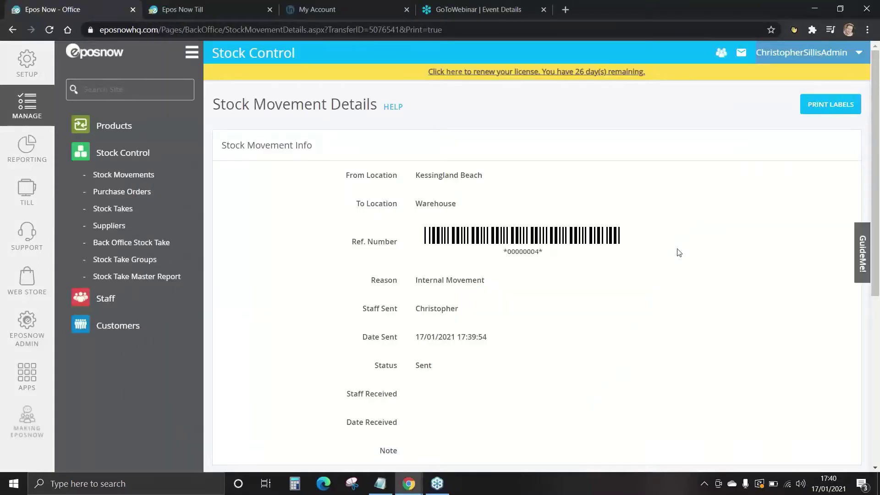
click(132, 178)
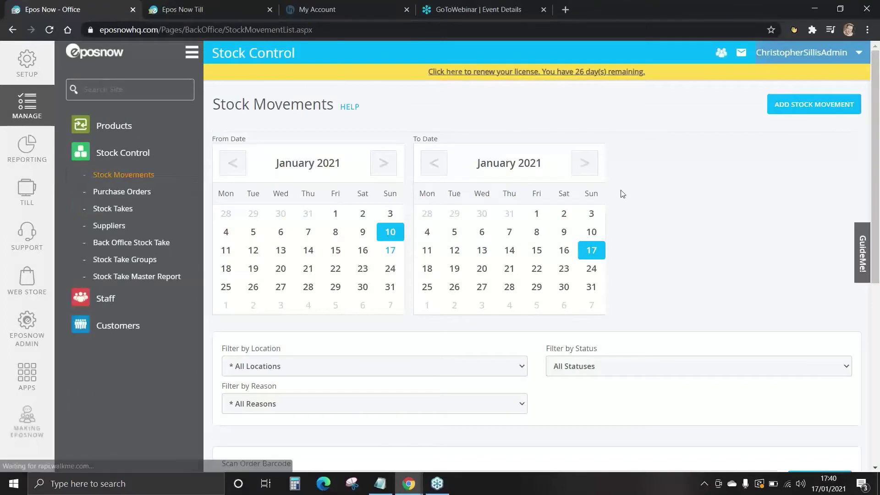
scroll(622, 193, down, 5)
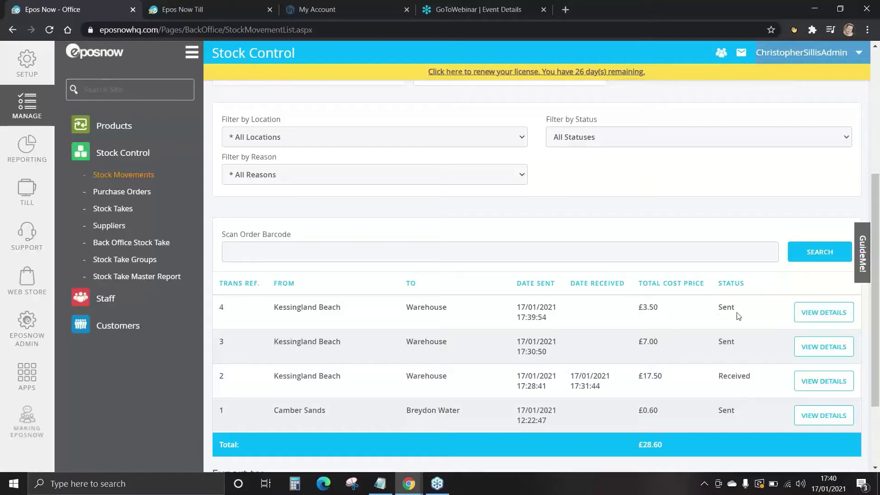
Step: Receive movement 4, selecting the receiving staff member, and save it
click(827, 313)
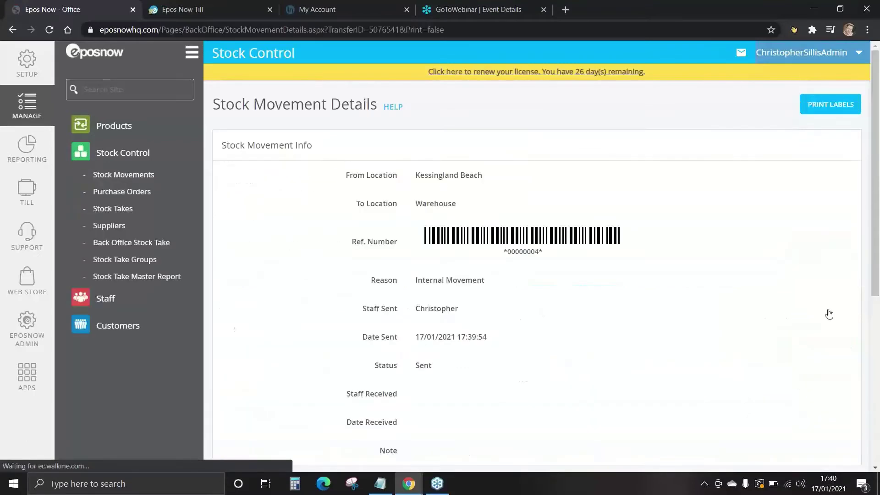
scroll(652, 214, down, 3)
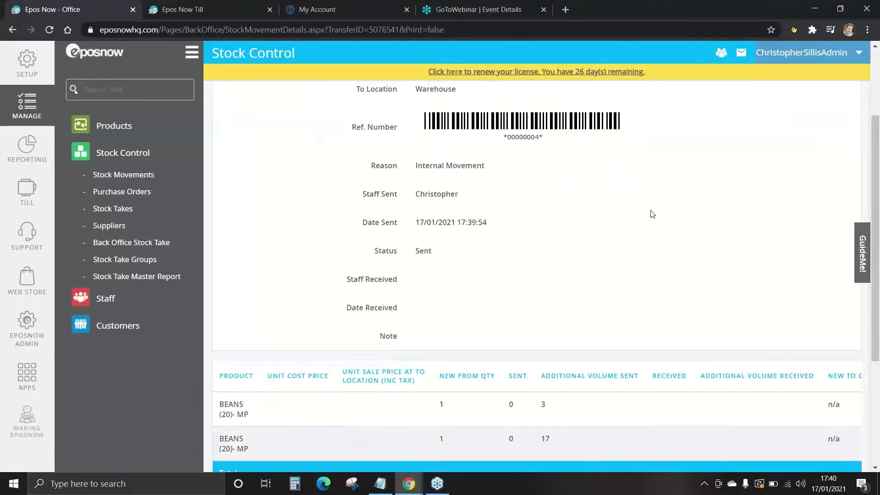
scroll(652, 214, down, 4)
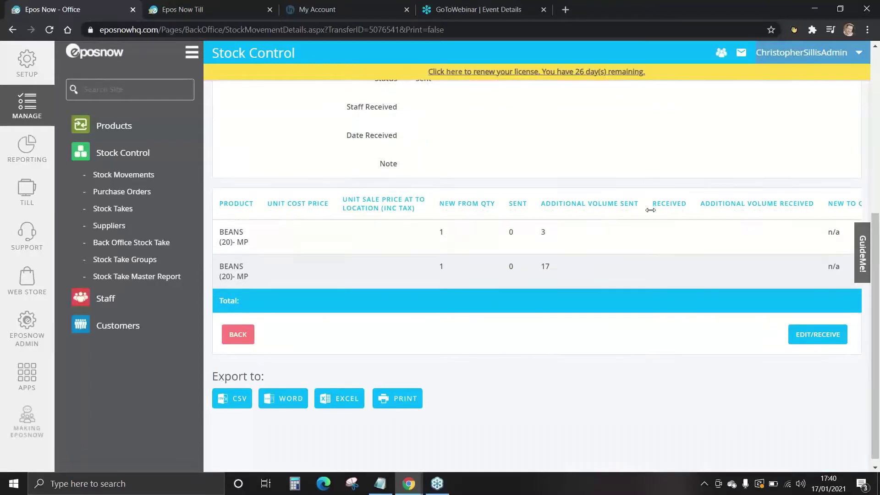
click(812, 330)
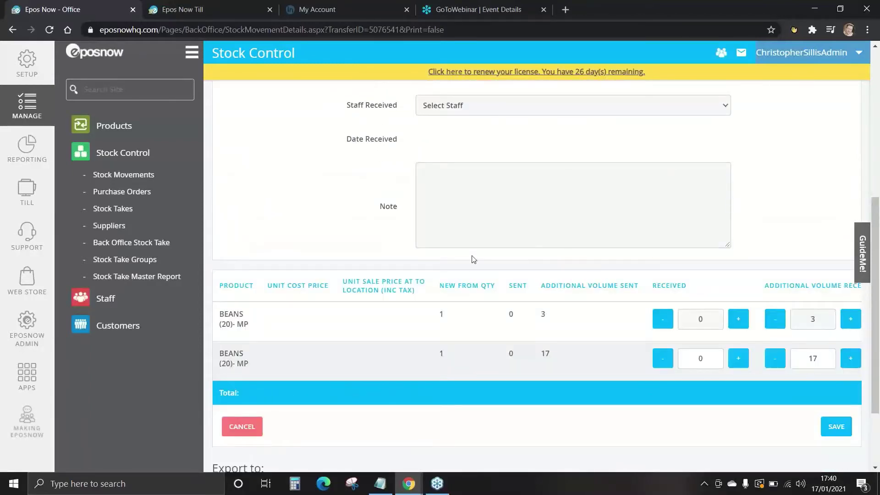
scroll(474, 259, up, 6)
scroll(475, 252, down, 2)
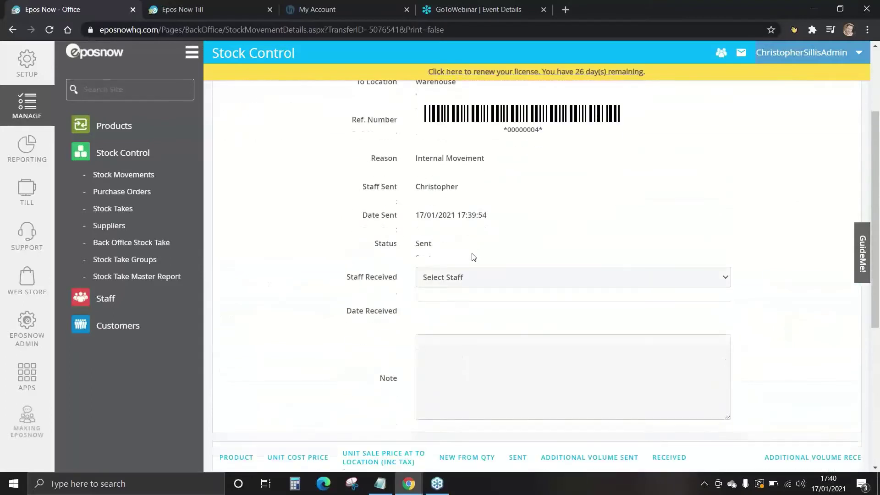
click(470, 277)
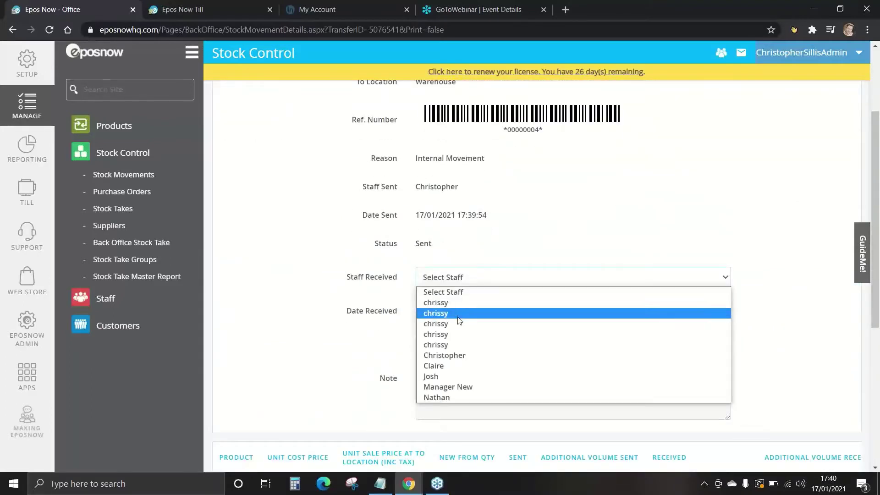
click(456, 356)
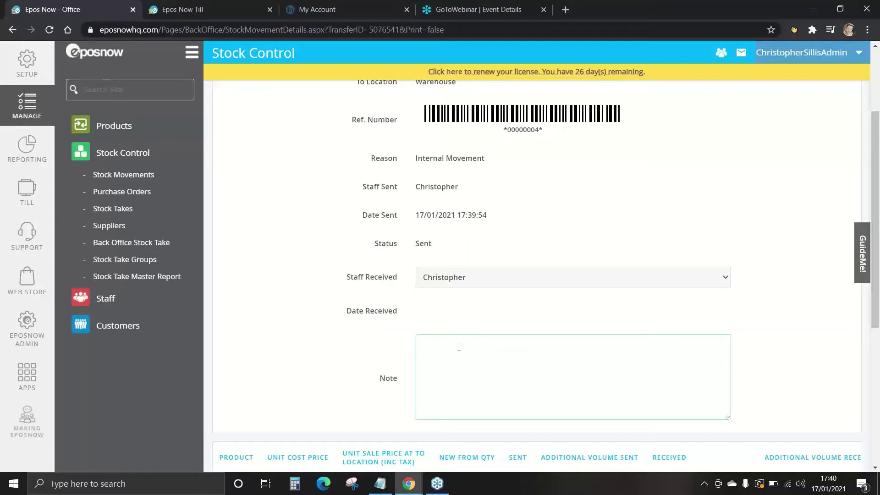
scroll(459, 347, down, 5)
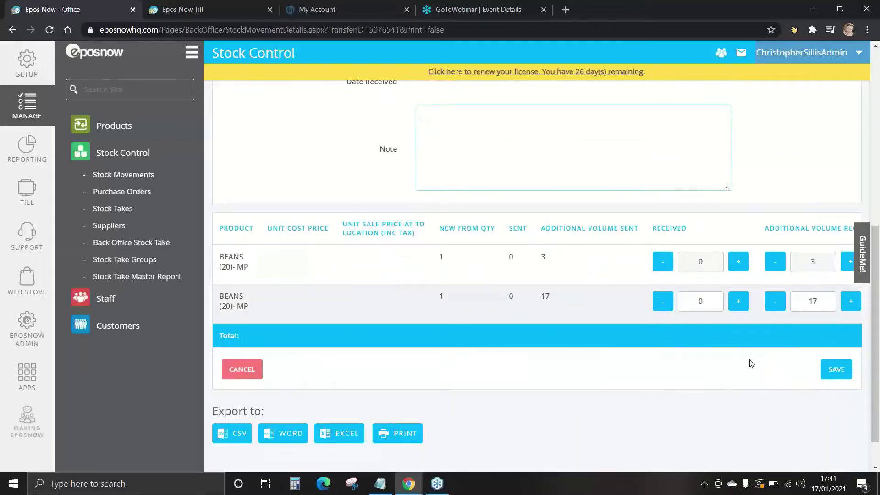
click(839, 371)
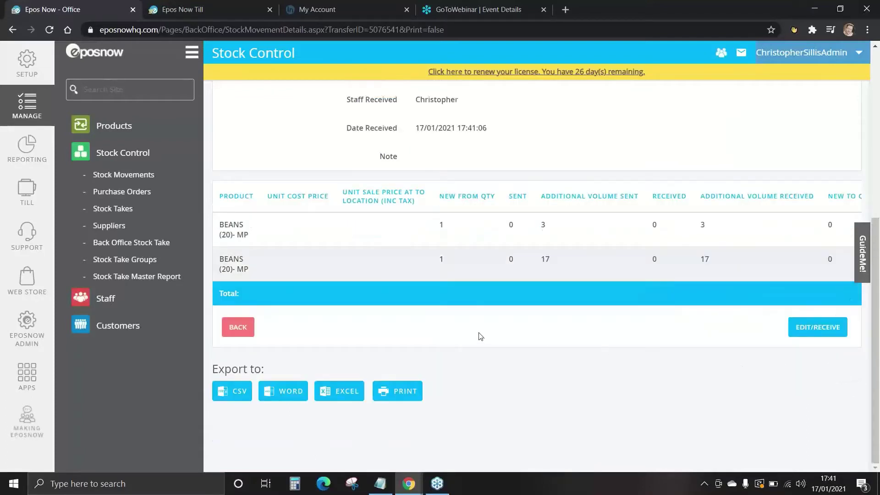
scroll(480, 336, up, 6)
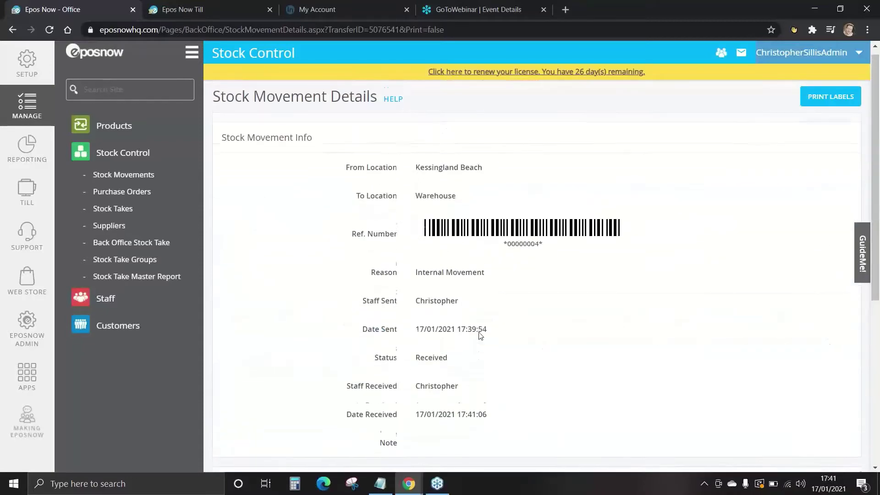
Step: Return to the Stock Movements list and scroll through its filters
click(110, 176)
scroll(517, 283, down, 4)
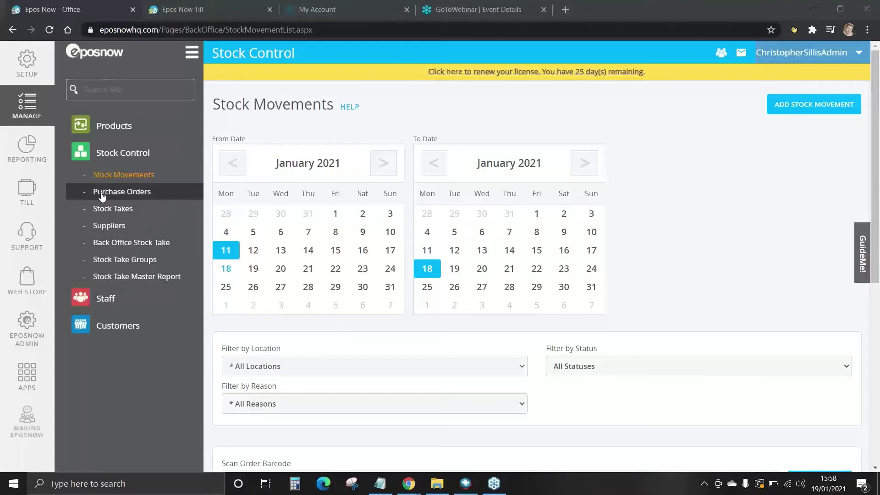
Step: Open the Purchase Orders list and start a new purchase order
click(118, 192)
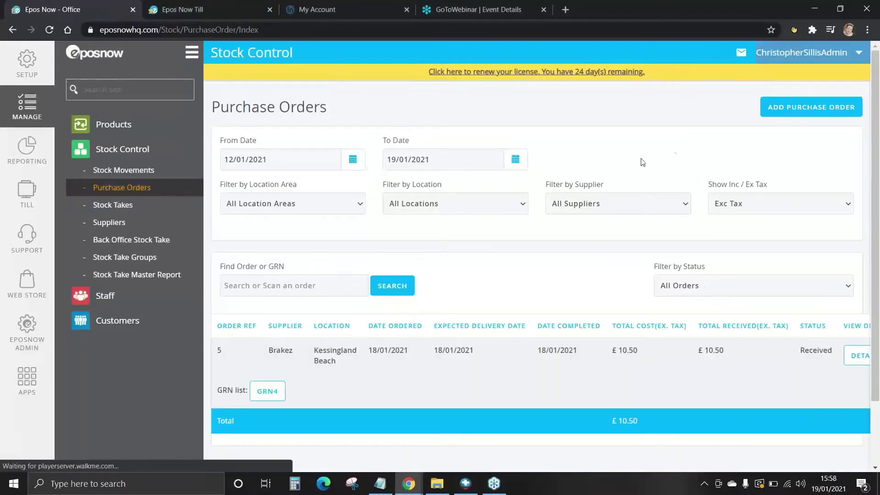
click(788, 112)
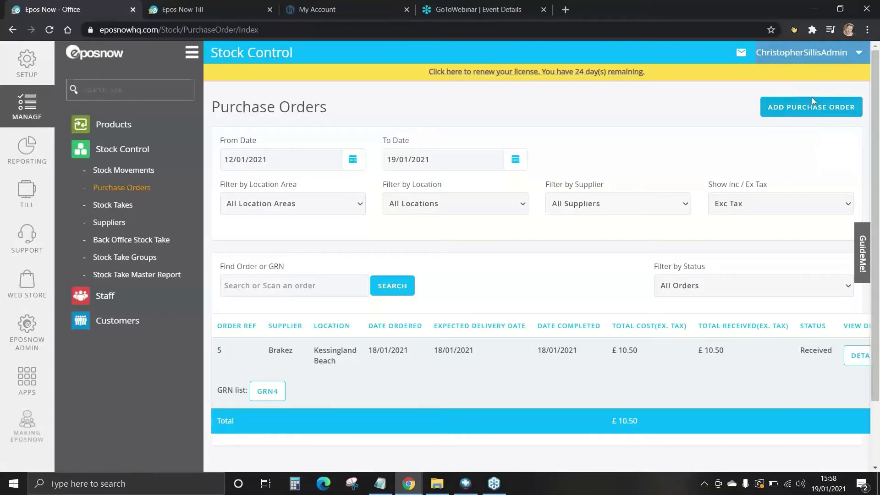
click(801, 107)
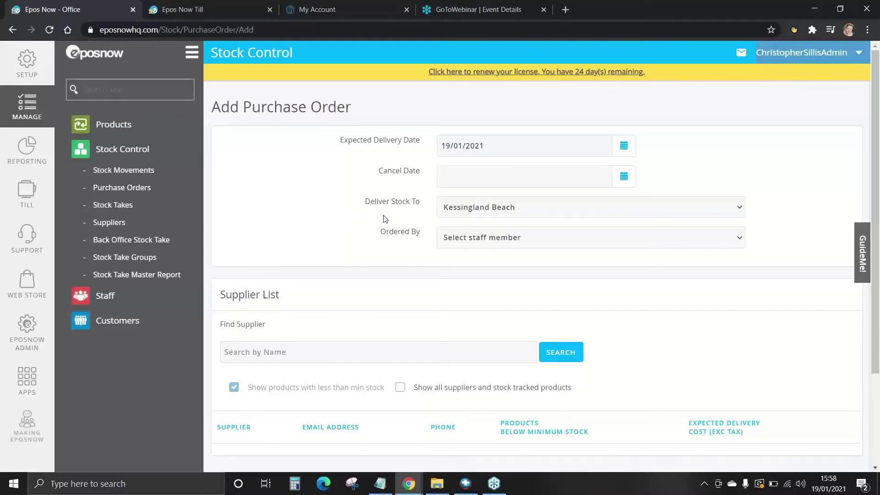
Step: Set delivery to Kessingland Beach and choose the ordering staff member
click(462, 209)
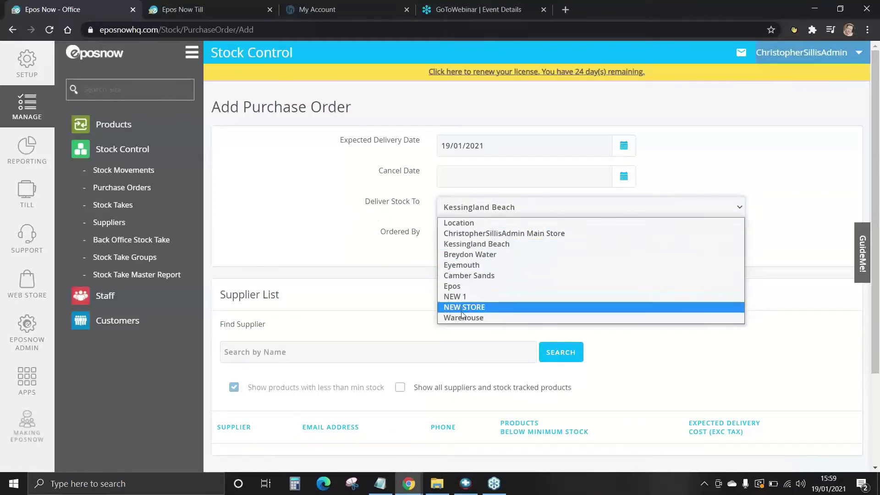
click(468, 244)
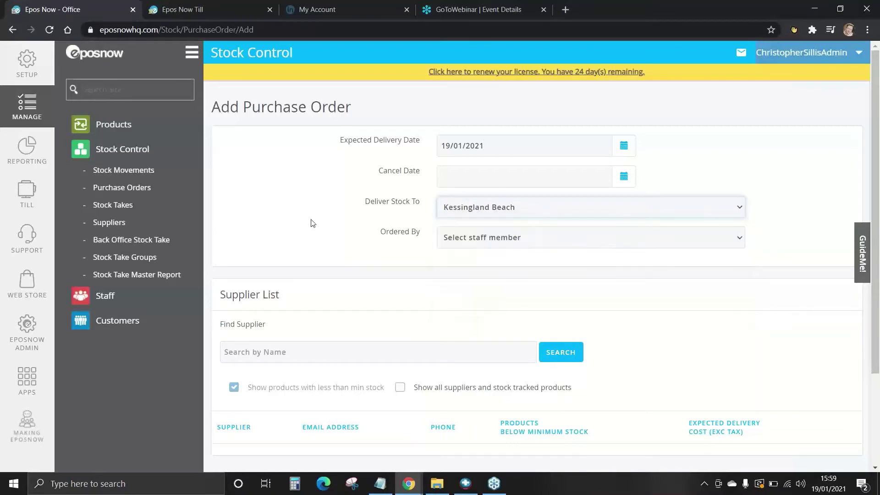
click(313, 224)
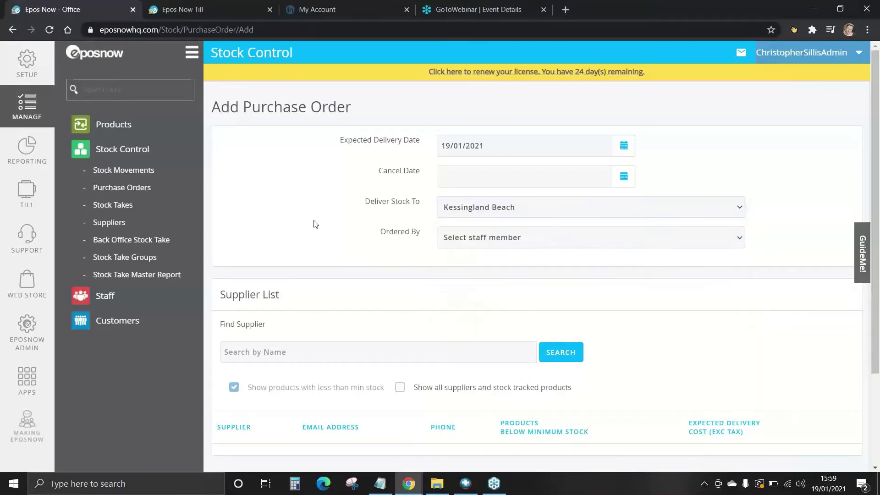
click(470, 240)
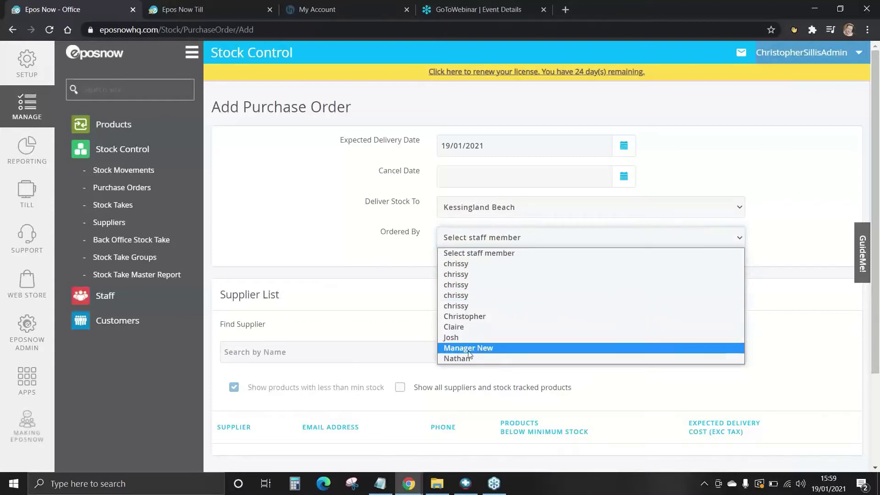
click(470, 317)
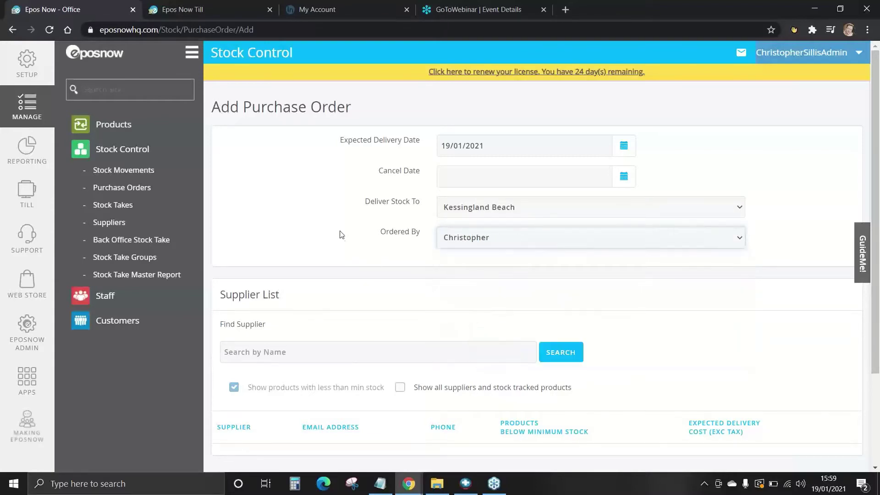
scroll(340, 234, down, 3)
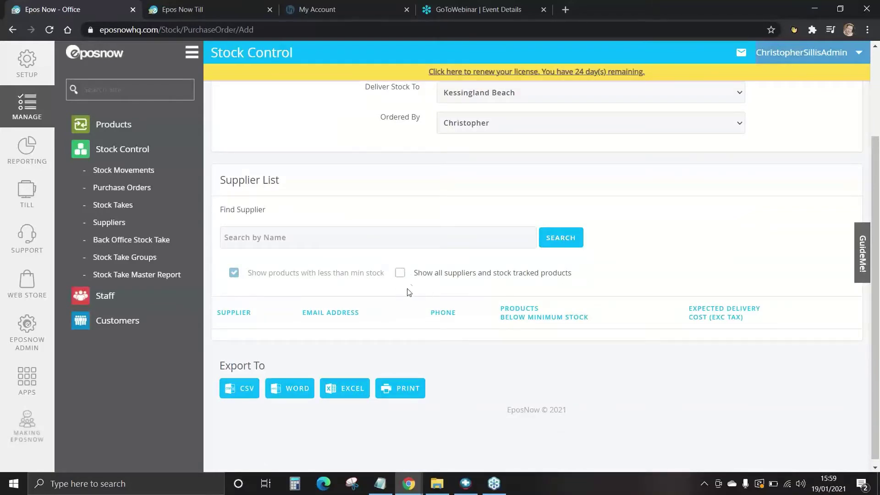
Step: Show all suppliers and stock-tracked products, then list Brakez's products including BEANS (20)- MP
click(400, 275)
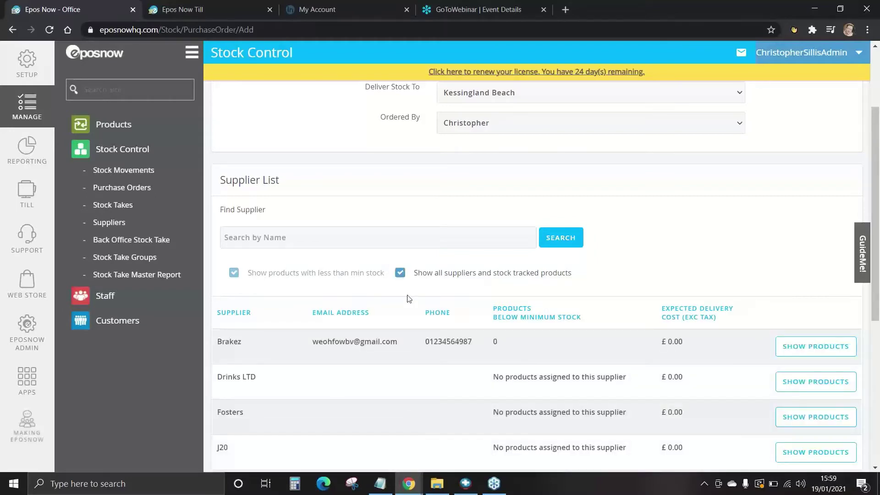
scroll(410, 316, down, 3)
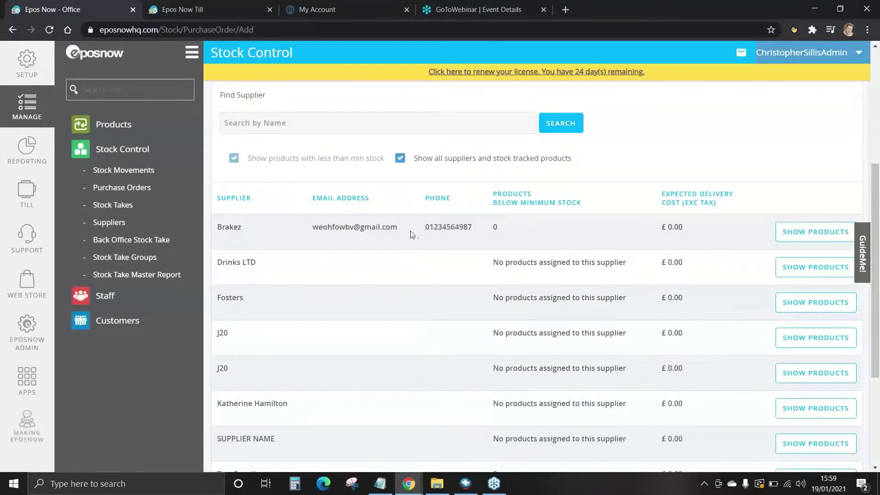
scroll(345, 242, down, 4)
scroll(346, 359, up, 4)
click(817, 235)
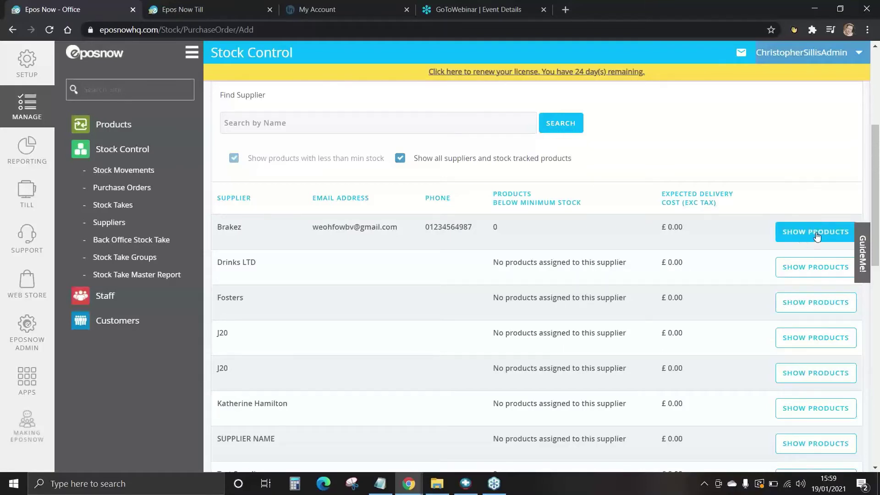
scroll(493, 275, down, 5)
scroll(493, 277, down, 4)
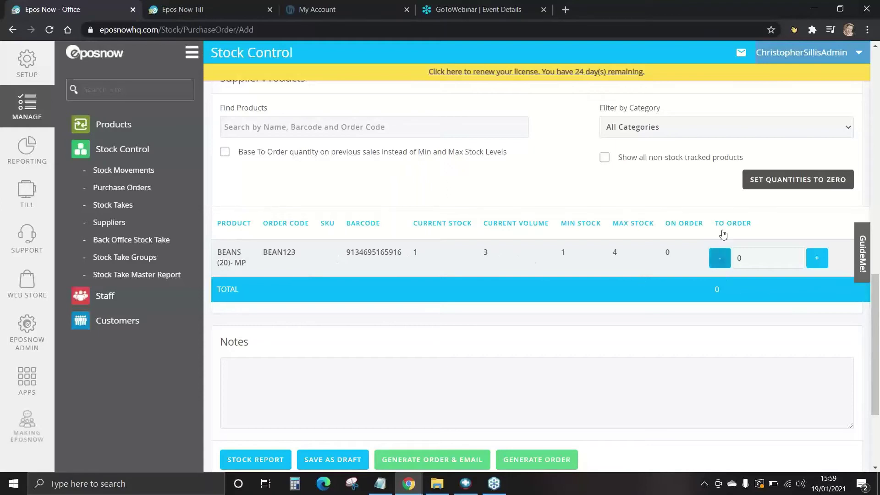
Step: Raise BEANS (20)- MP to 2 to order, add a note, and generate the Brakez purchase order
scroll(729, 227, down, 1)
click(819, 205)
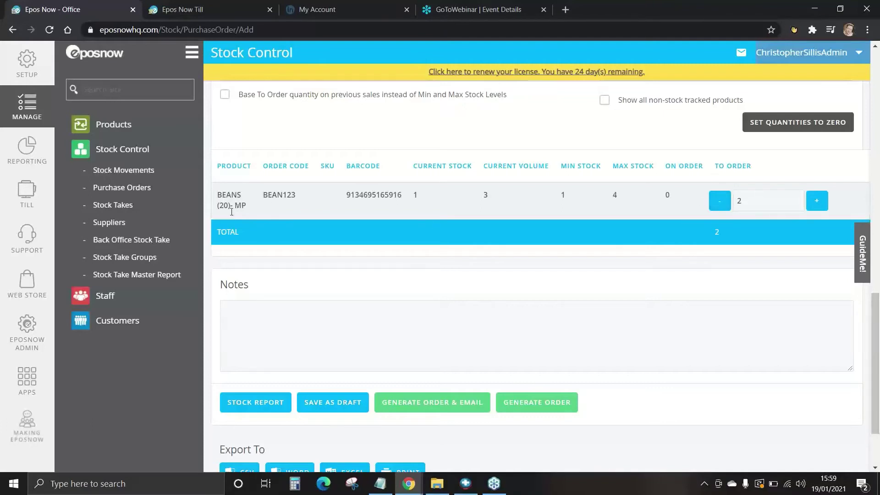
scroll(575, 211, down, 1)
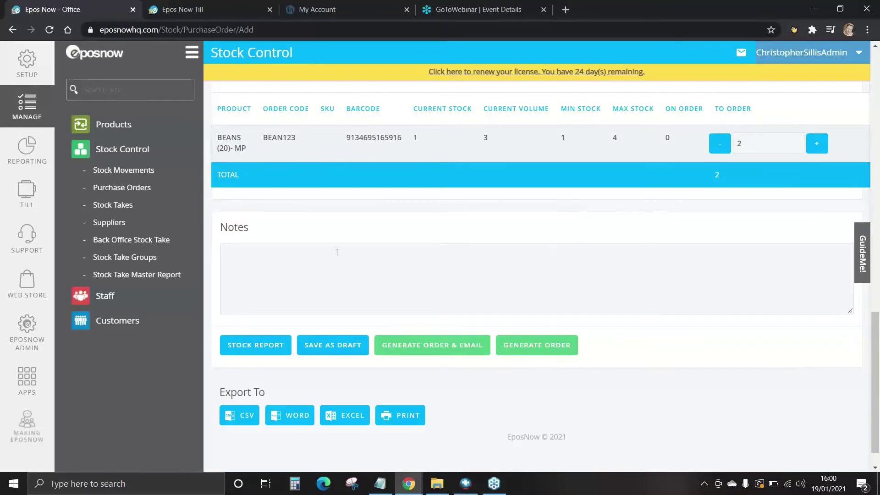
click(337, 252)
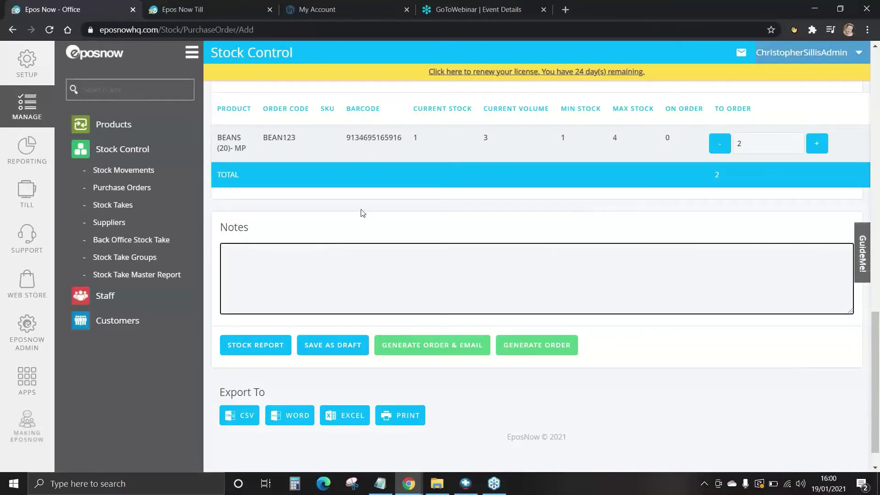
scroll(362, 213, down, 1)
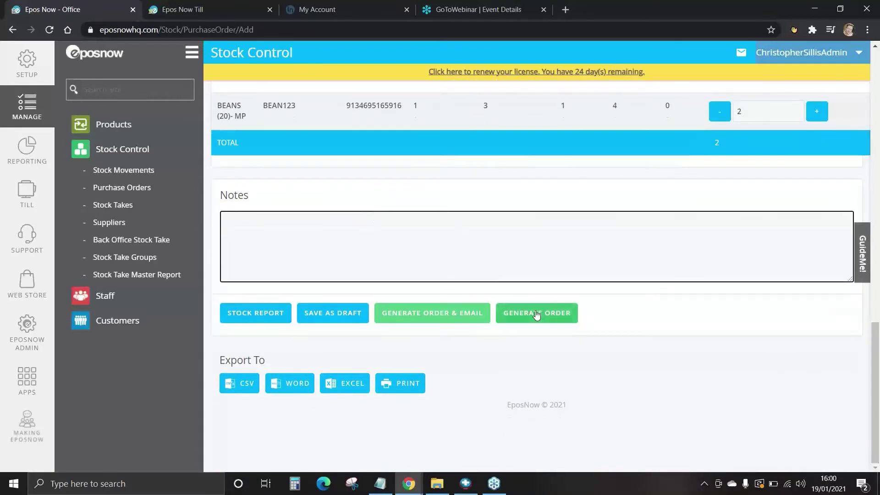
click(537, 314)
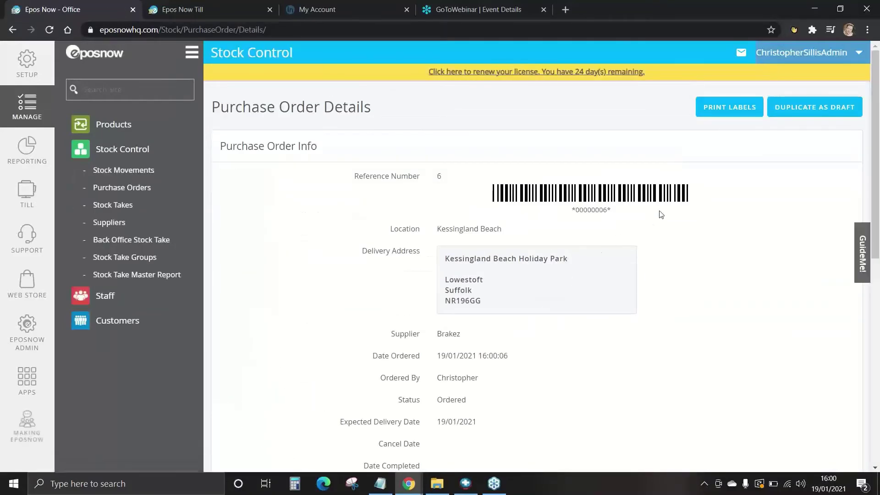
Step: Review the new Brakez order's details at £7.00 ex tax and return to Purchase Orders
scroll(661, 214, down, 8)
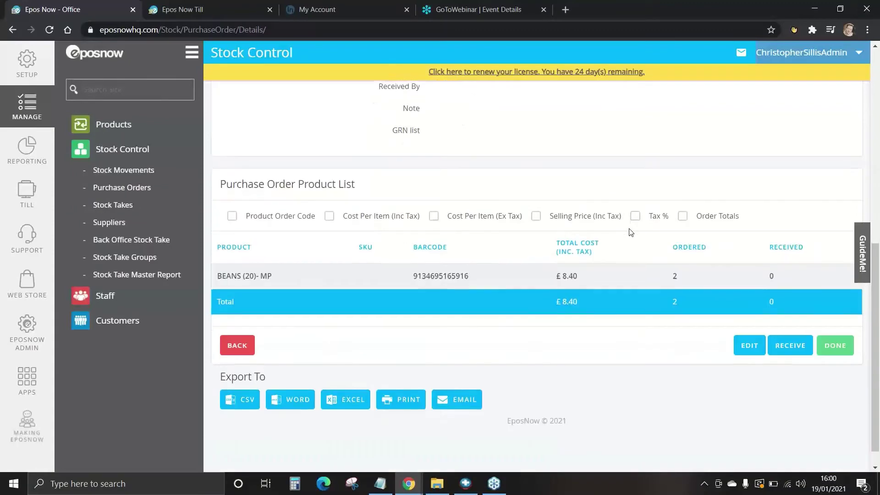
scroll(631, 232, down, 1)
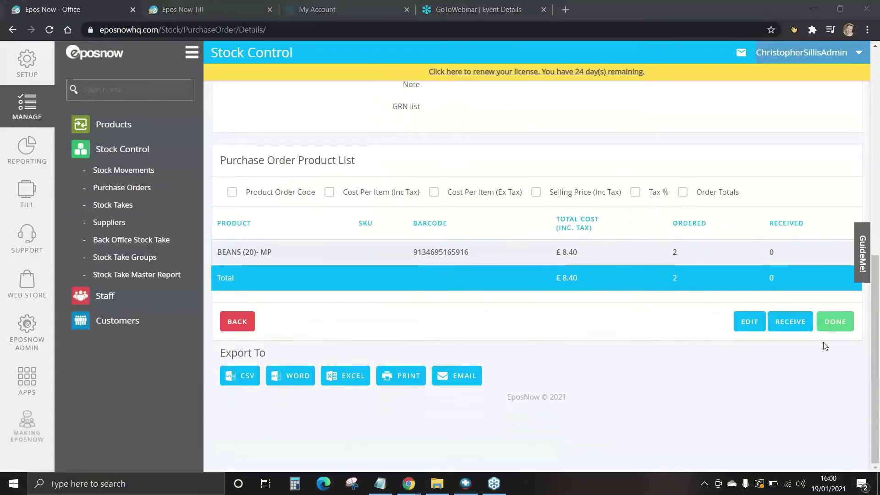
scroll(465, 220, up, 6)
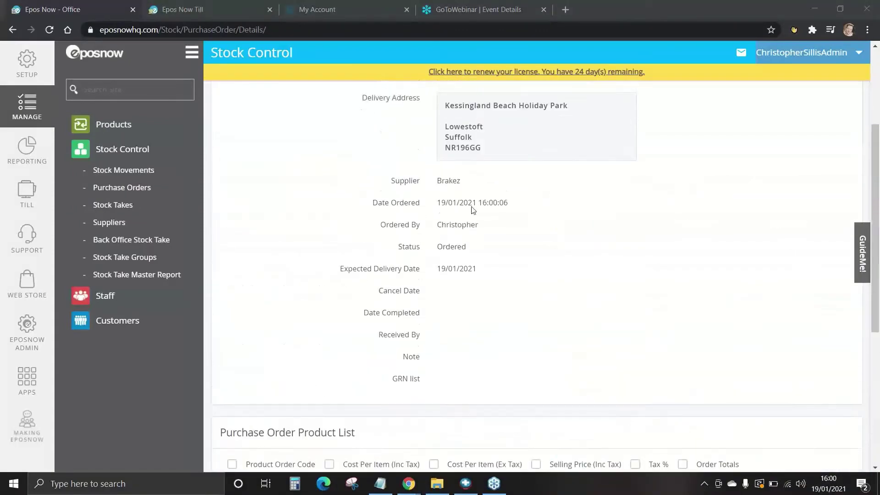
scroll(474, 206, up, 1)
scroll(476, 207, down, 6)
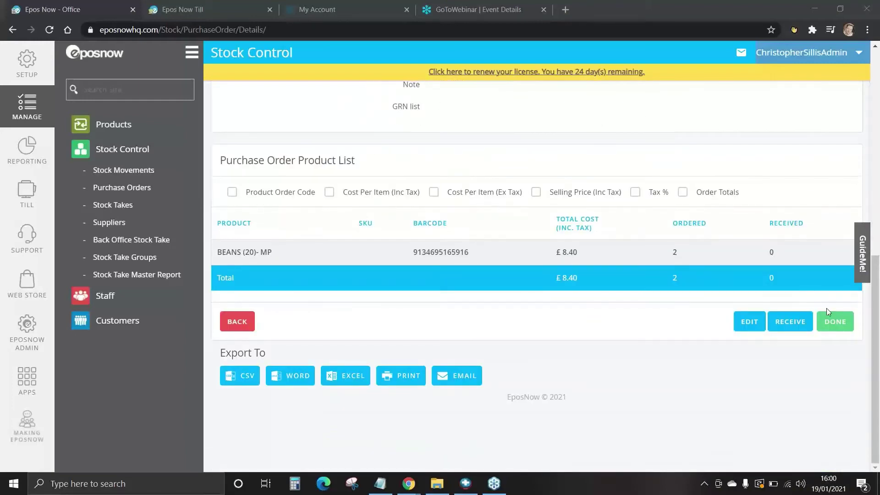
click(835, 322)
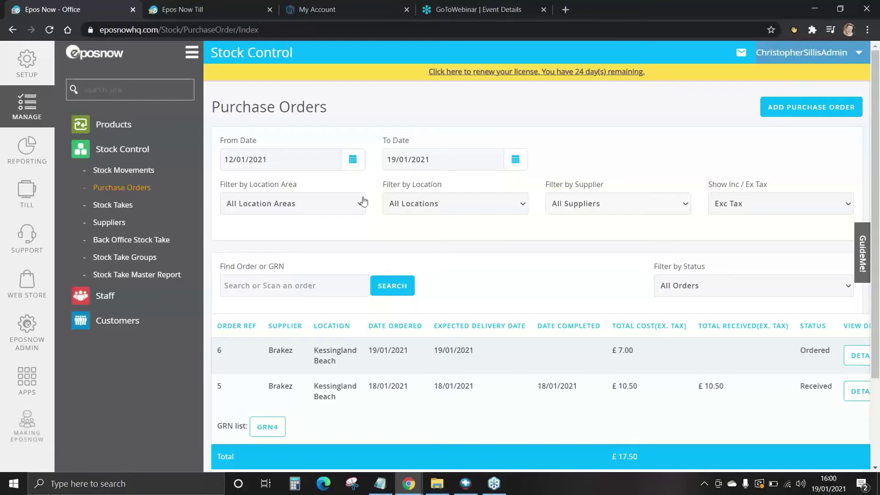
click(112, 189)
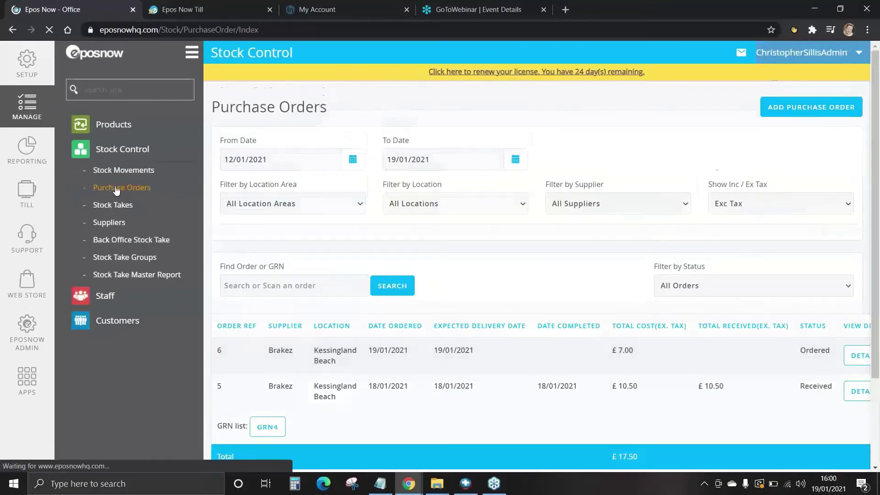
scroll(404, 231, down, 3)
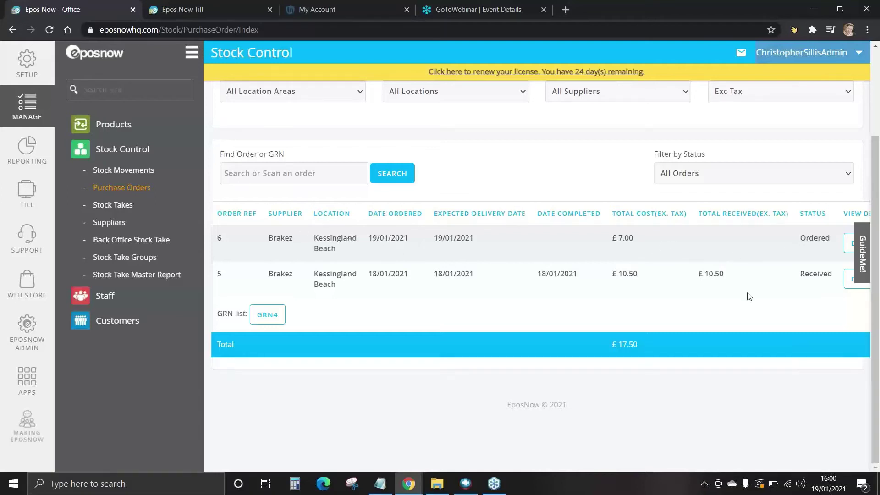
scroll(725, 252, right, 2)
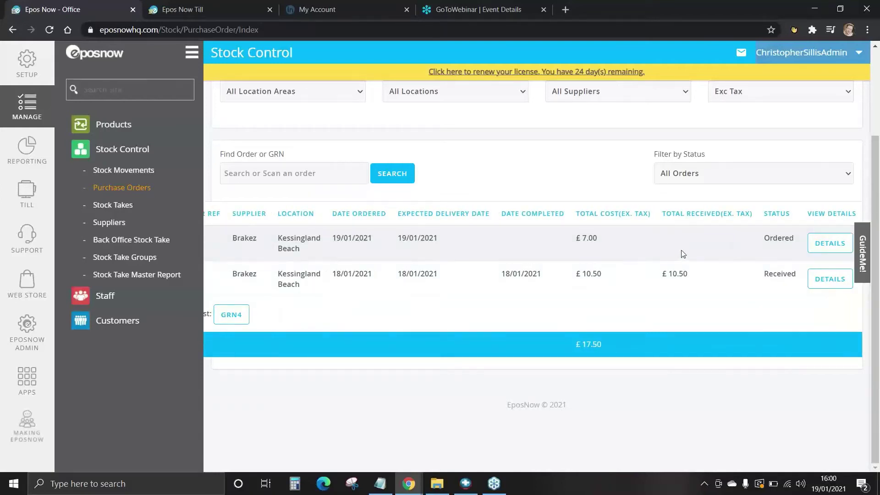
Step: Open the details of the Ordered Brakez purchase order and scroll to its BEANS (20)- MP line
click(811, 251)
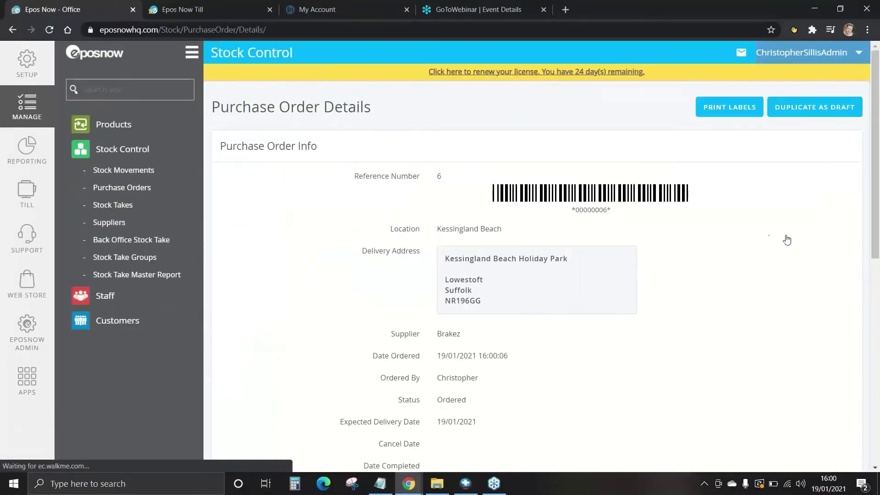
scroll(677, 227, down, 5)
scroll(678, 231, down, 5)
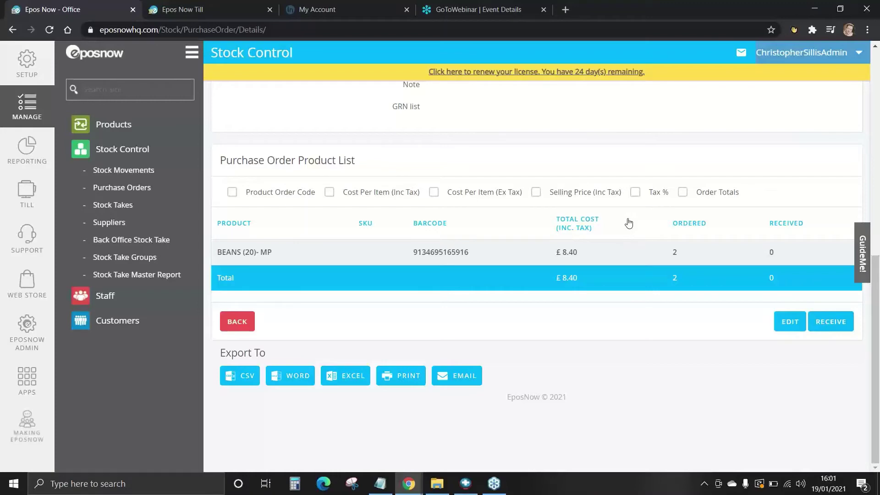
scroll(628, 223, up, 3)
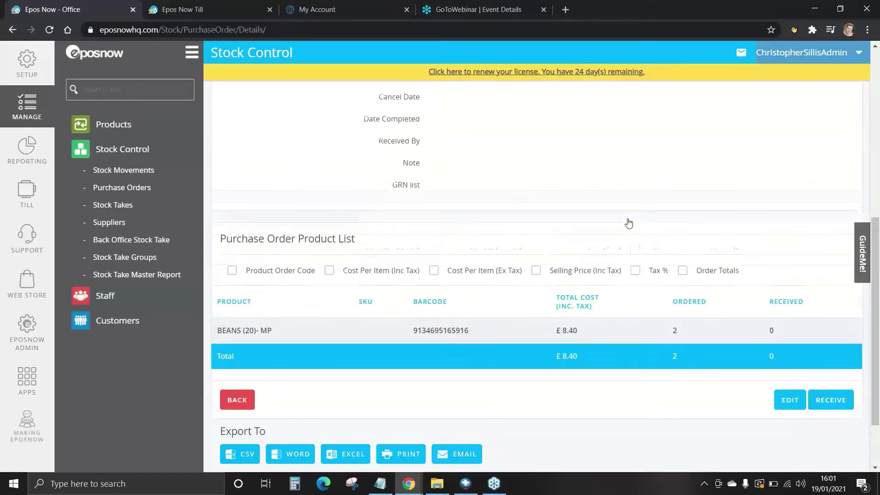
scroll(629, 224, down, 3)
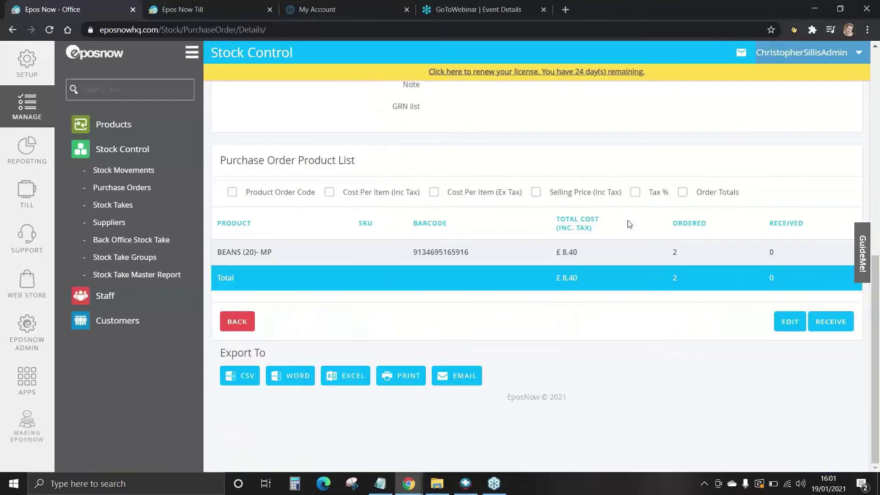
Step: Edit the Brakez purchase order, choose the Updated By staff member, and start a note
click(789, 321)
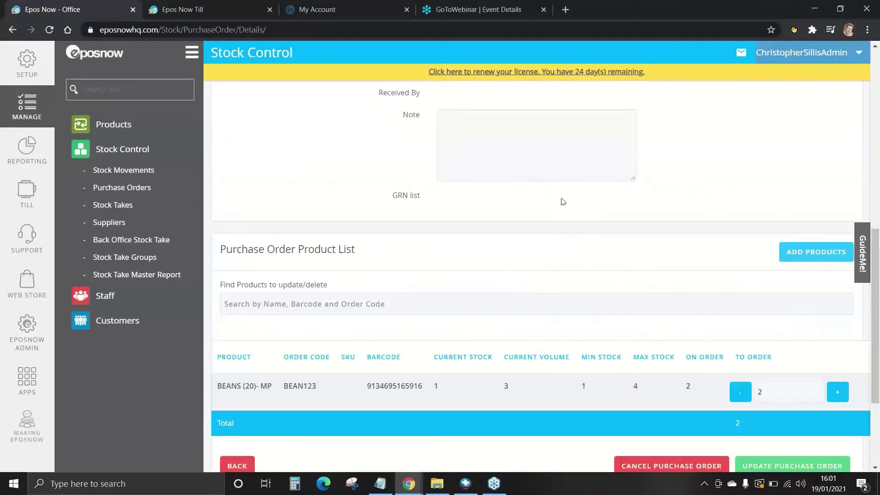
scroll(555, 197, up, 3)
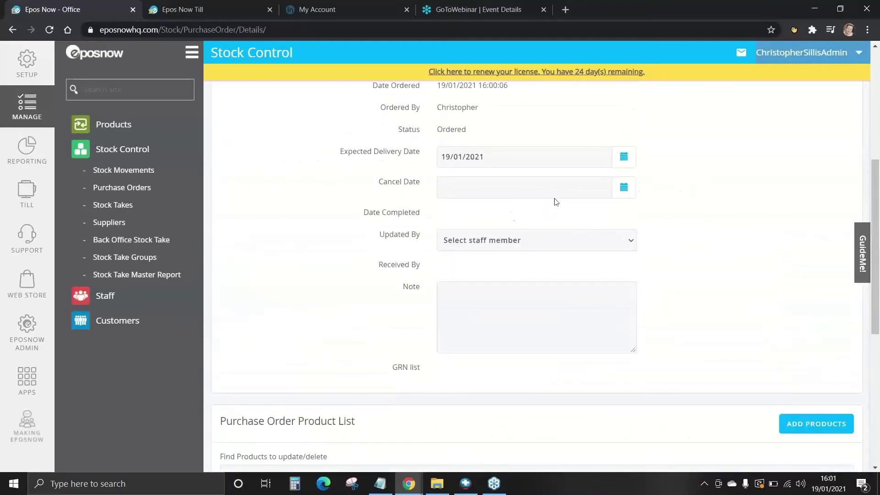
click(493, 241)
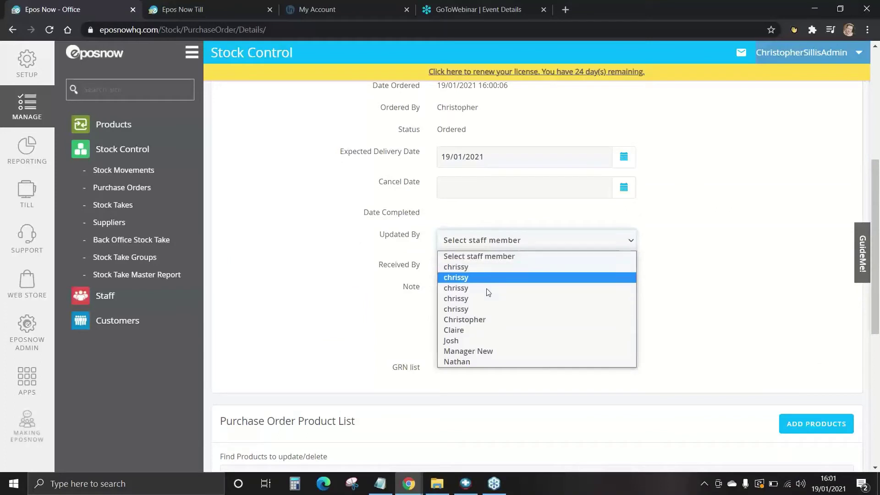
click(489, 321)
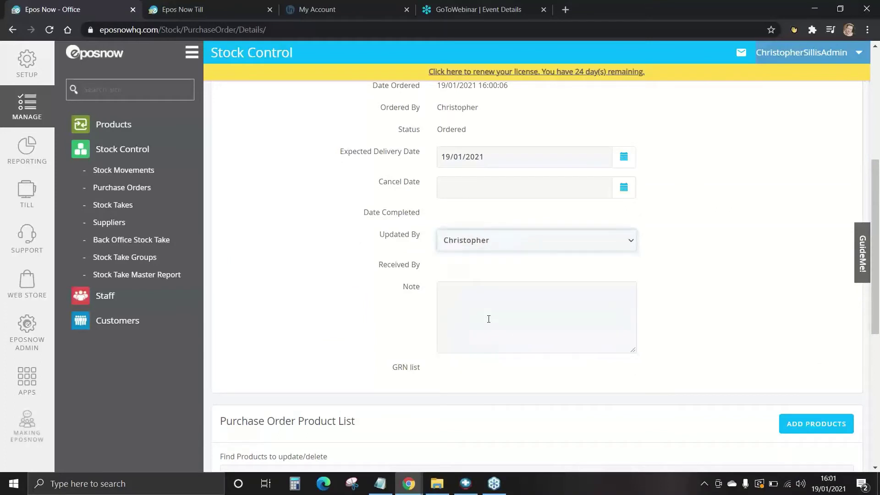
click(445, 296)
Step: Bring BEANS (20)- MP's To Order from 1 back to 2 and save the purchase order
scroll(447, 295, down, 3)
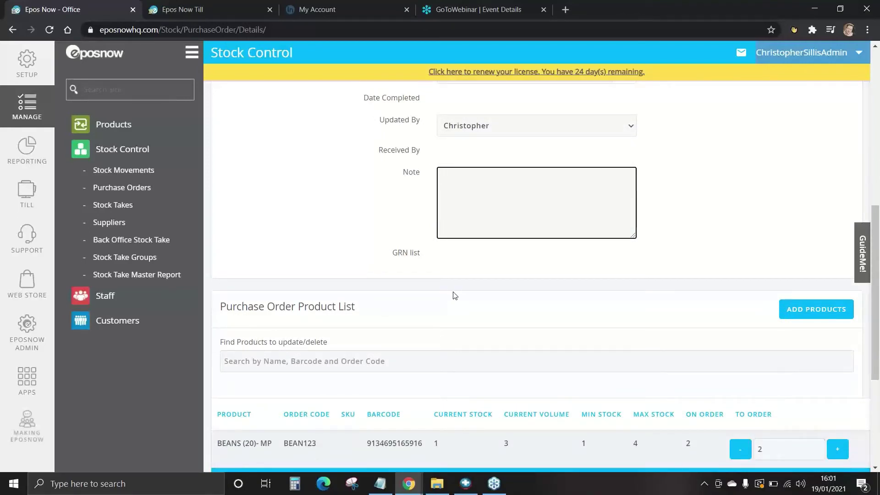
scroll(459, 298, down, 3)
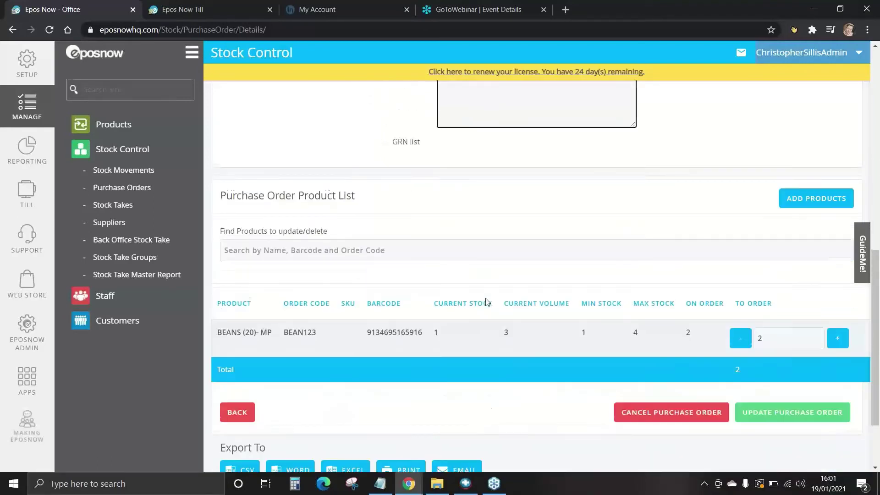
click(739, 335)
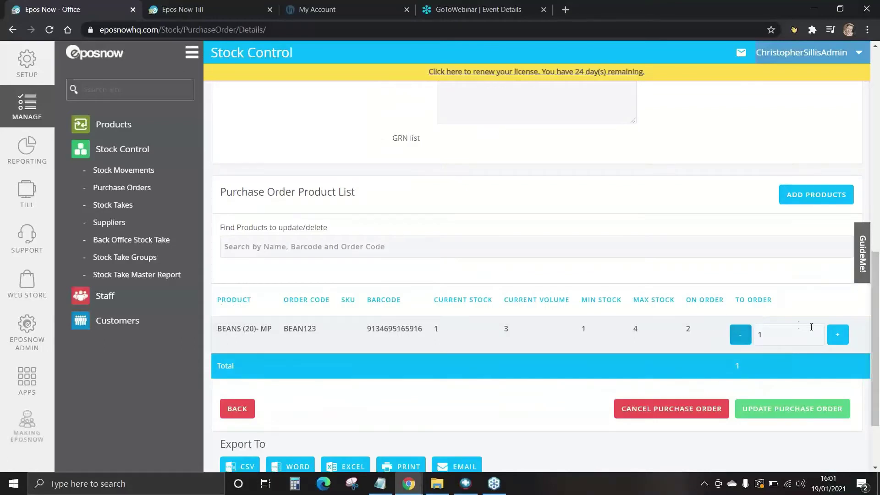
click(831, 333)
scroll(672, 274, down, 2)
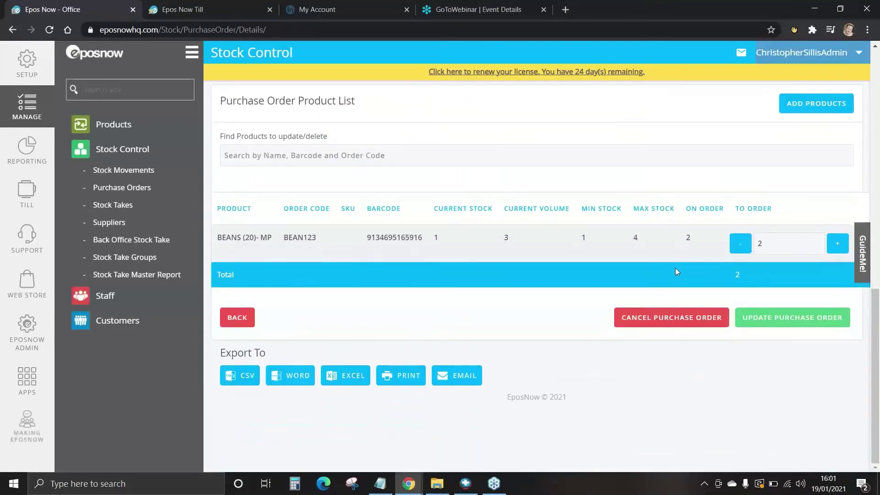
click(789, 318)
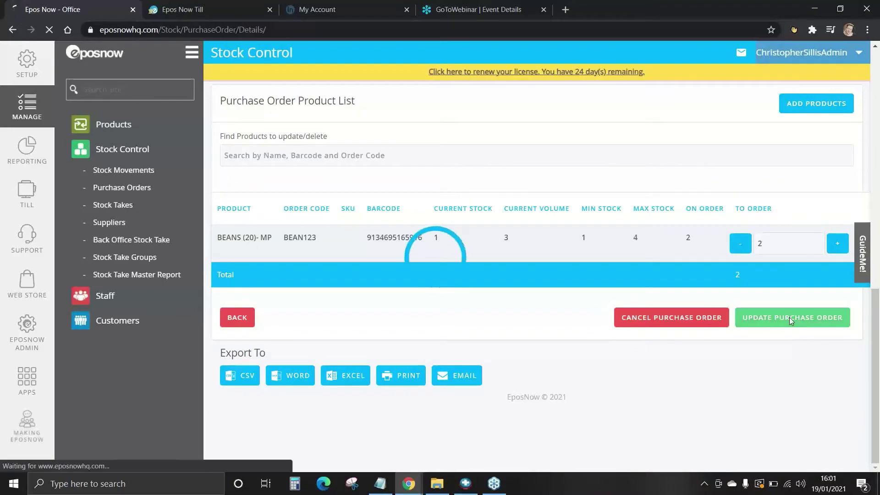
scroll(747, 242, down, 10)
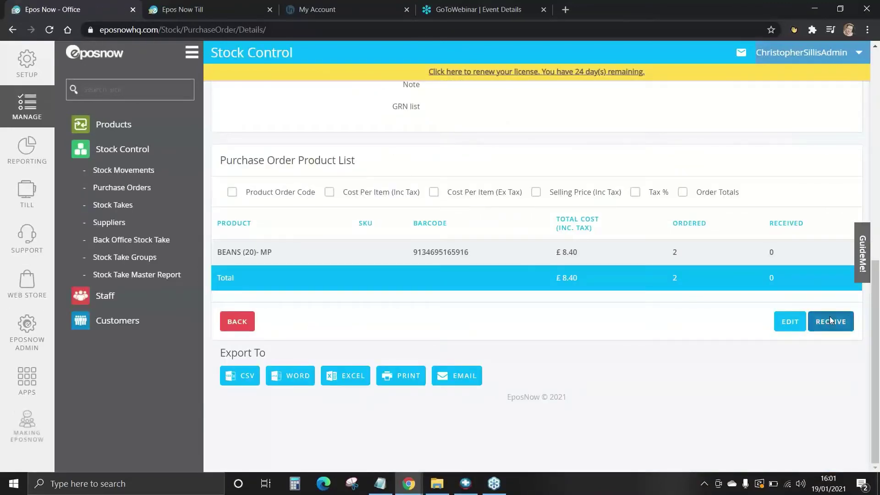
Step: Receive 2 BEANS (20)- MP on the Brakez order and choose the Received By staff member
click(832, 320)
scroll(808, 276, down, 3)
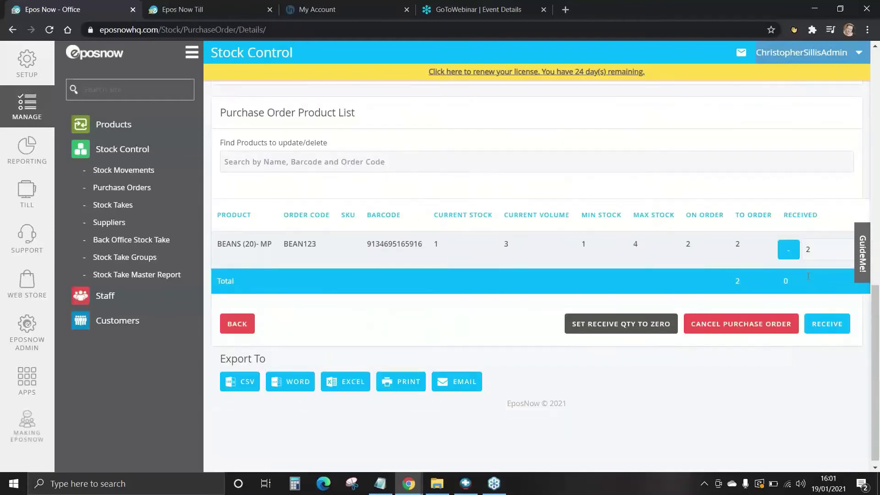
click(824, 328)
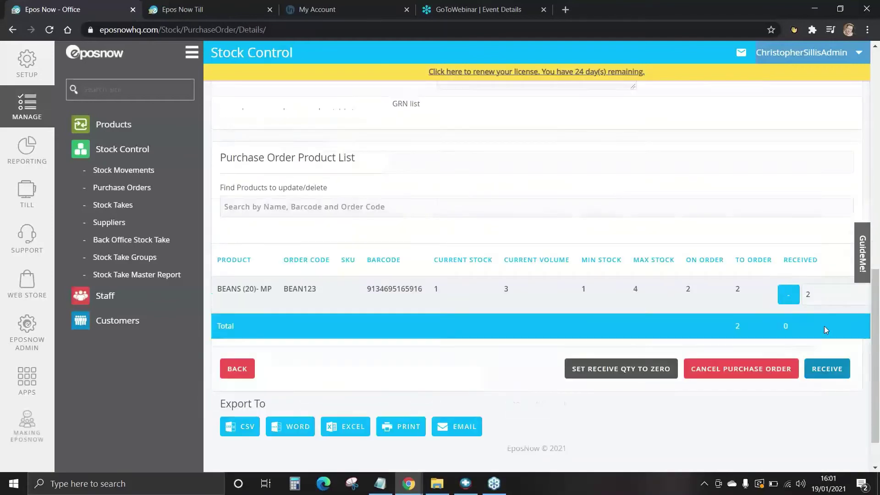
click(506, 120)
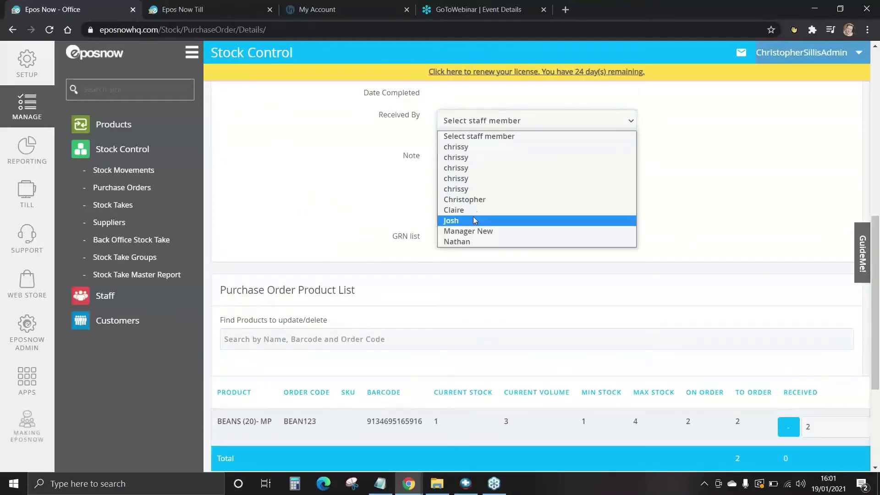
click(464, 199)
scroll(655, 215, down, 4)
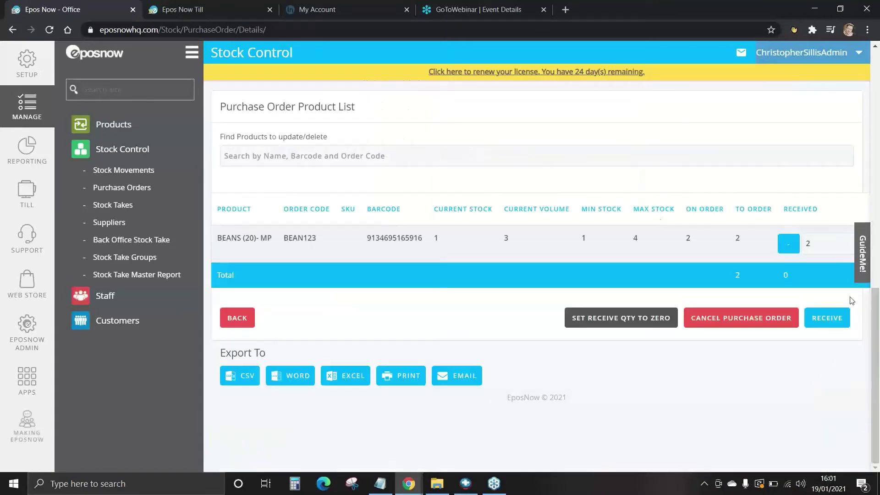
Step: Complete receiving the Brakez order, review it as Received, and return to the Purchase Orders list
click(807, 324)
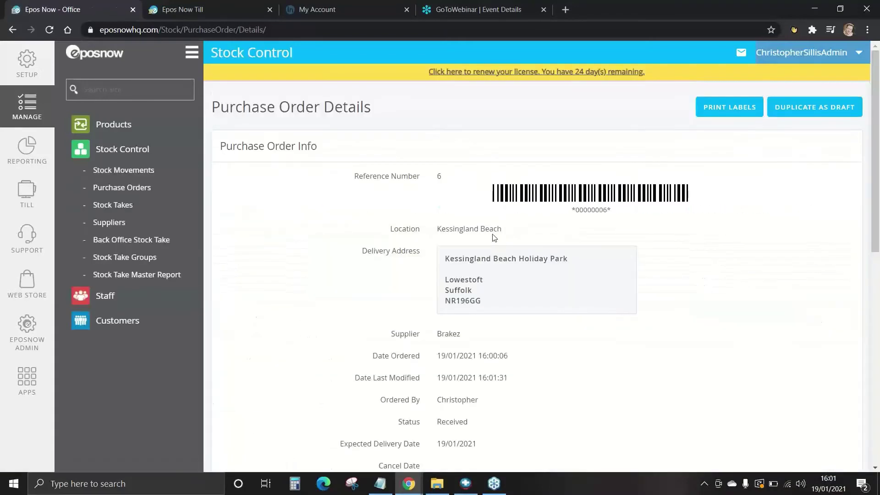
scroll(502, 240, down, 9)
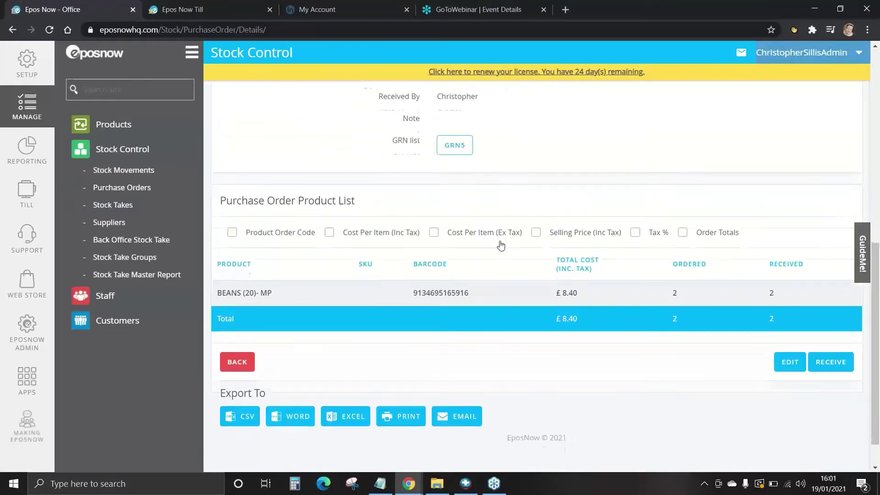
scroll(499, 308, up, 8)
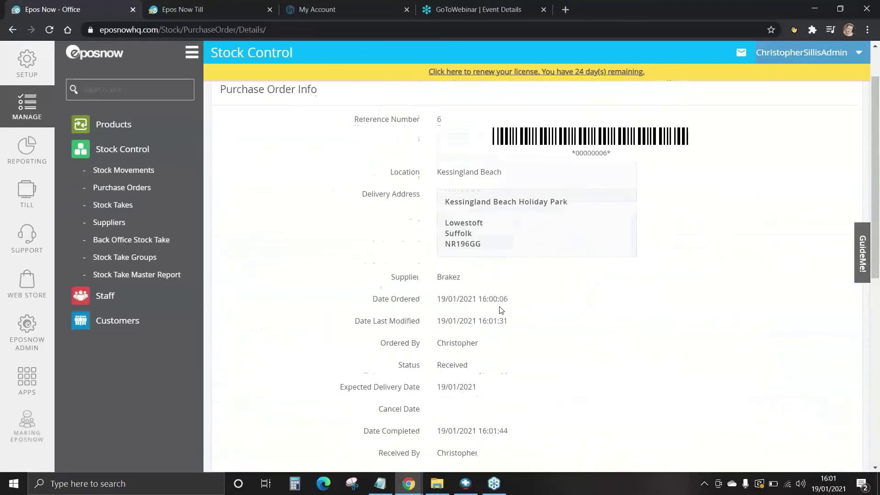
scroll(501, 310, up, 2)
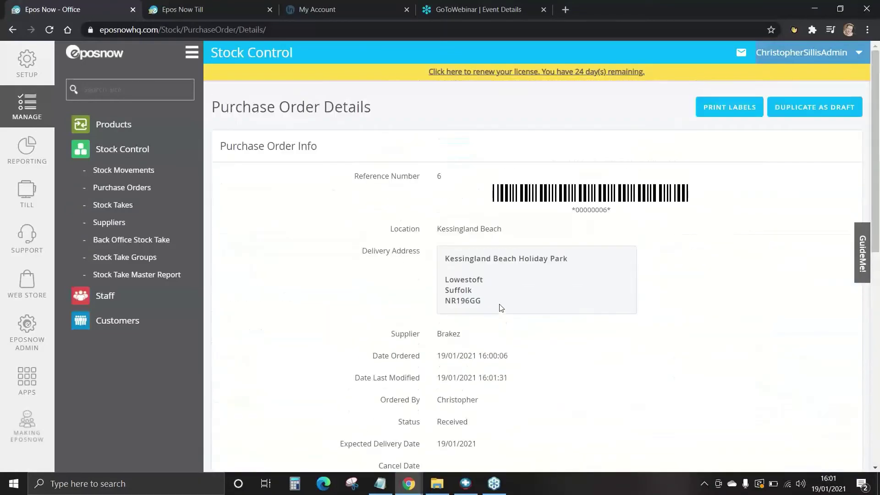
click(135, 190)
scroll(308, 218, down, 3)
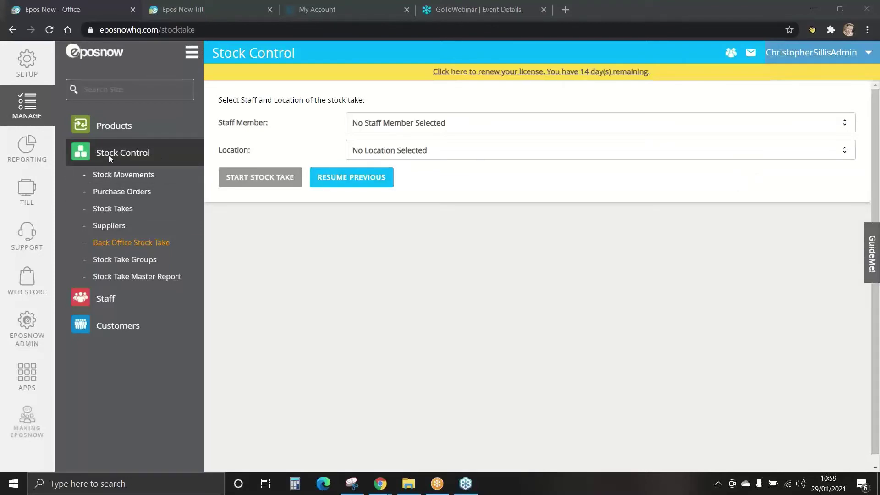
Step: Start a Back Office Stock Take at Breydon Water with the chosen staff member
click(110, 251)
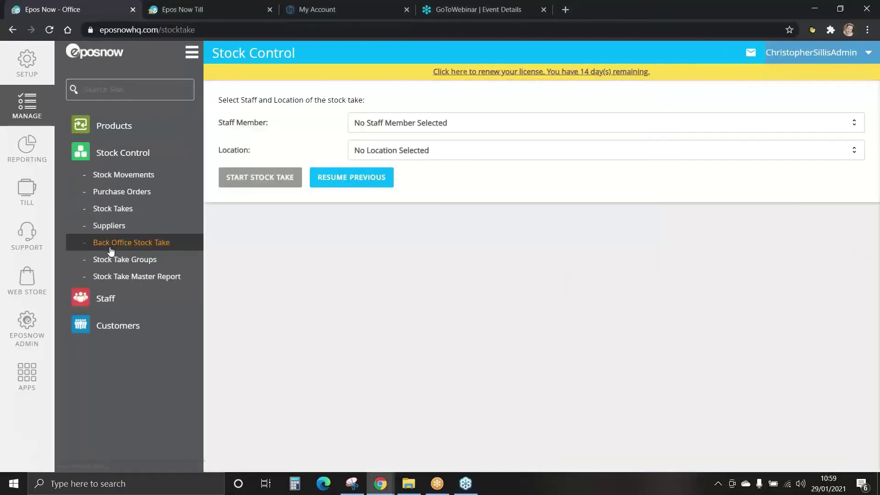
click(429, 125)
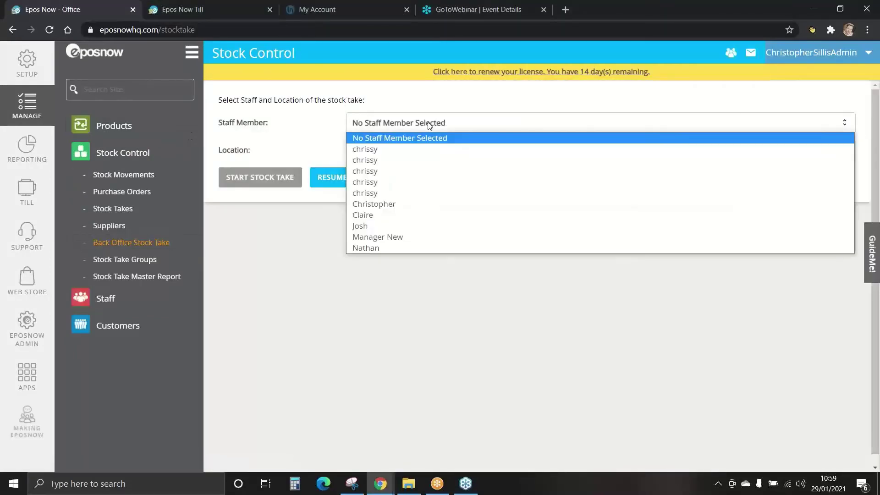
click(410, 203)
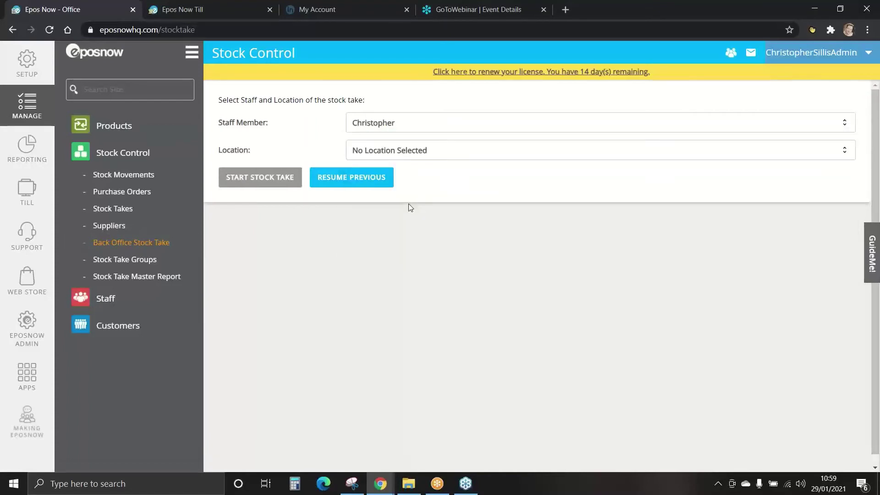
click(409, 150)
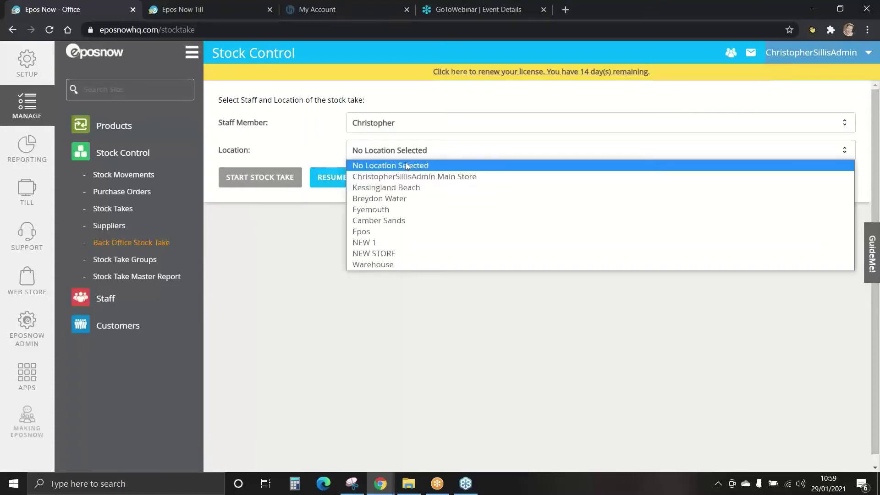
click(402, 200)
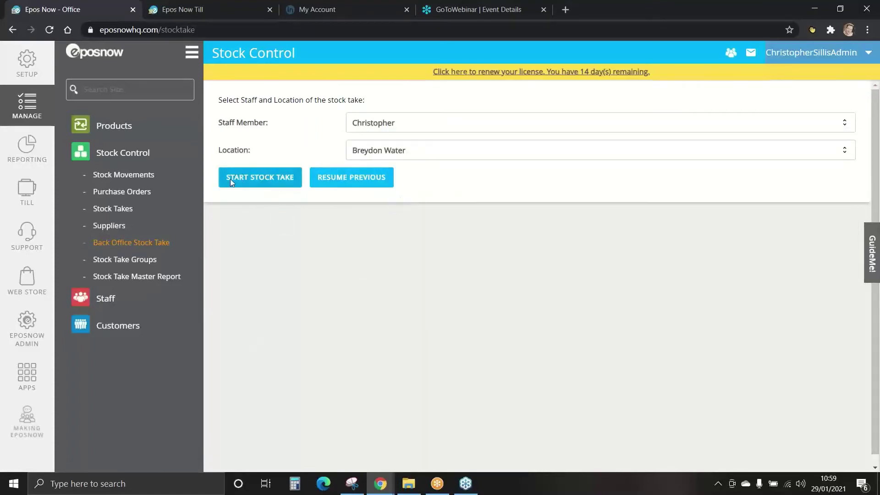
click(256, 181)
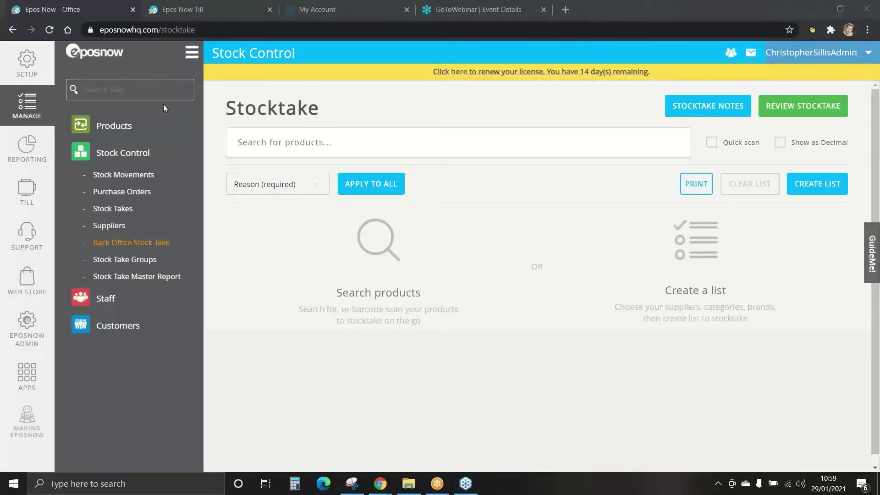
click(276, 145)
text(beans)
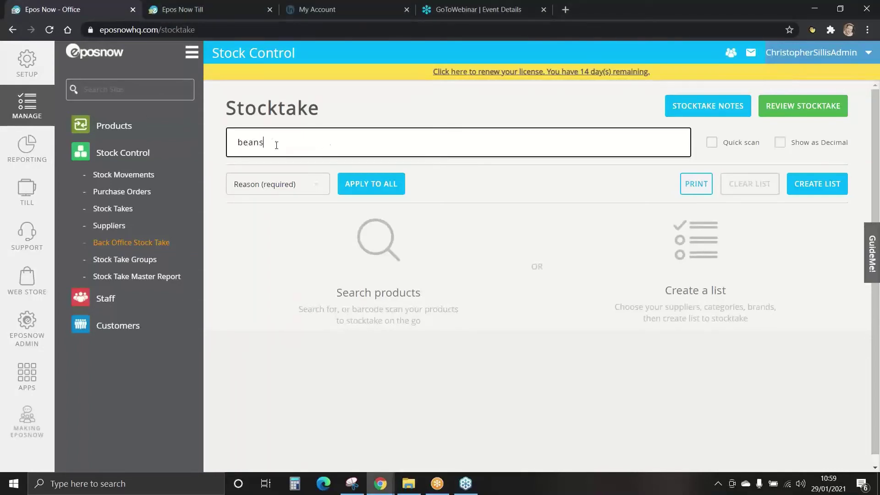
click(485, 100)
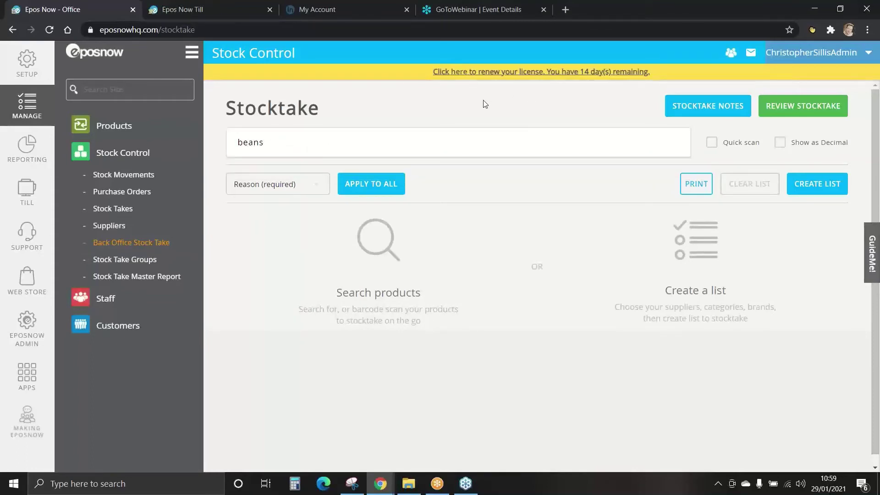
drag(320, 144, 226, 135)
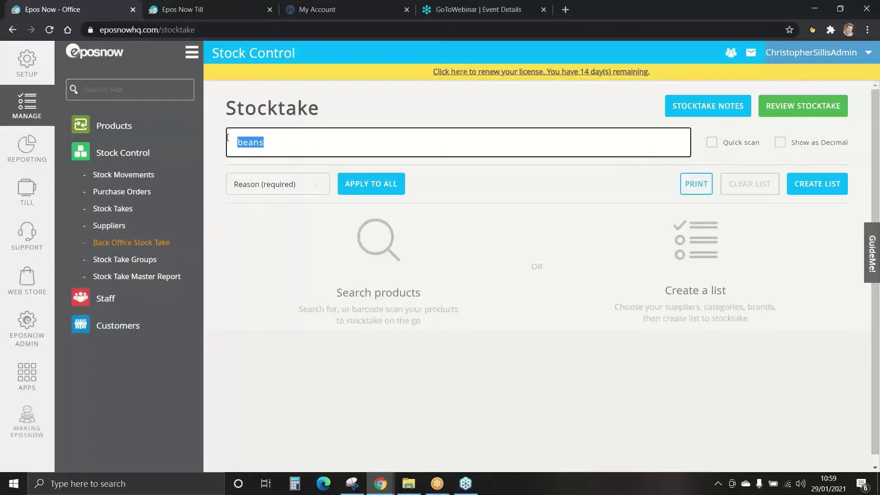
key(BackSpace)
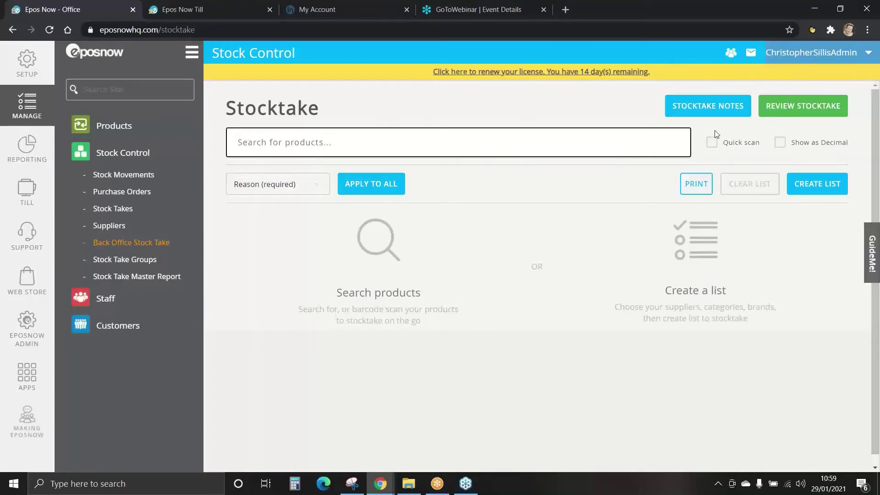
click(711, 143)
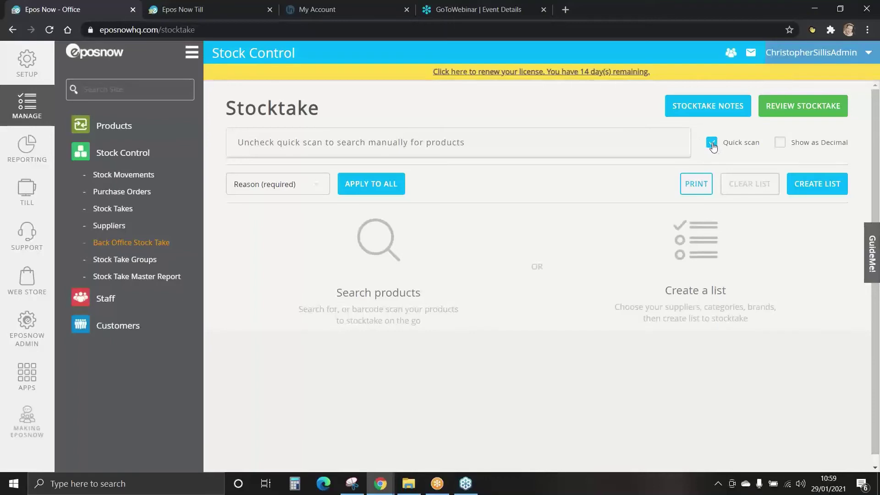
click(712, 144)
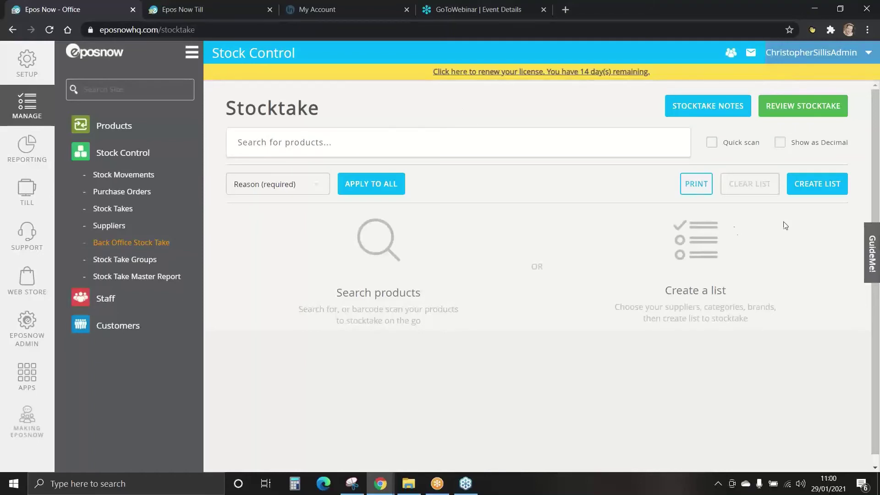
Step: Begin a new stocktake list and look through the Suppliers, Categories, Brands and Wet & Dry filters
click(817, 184)
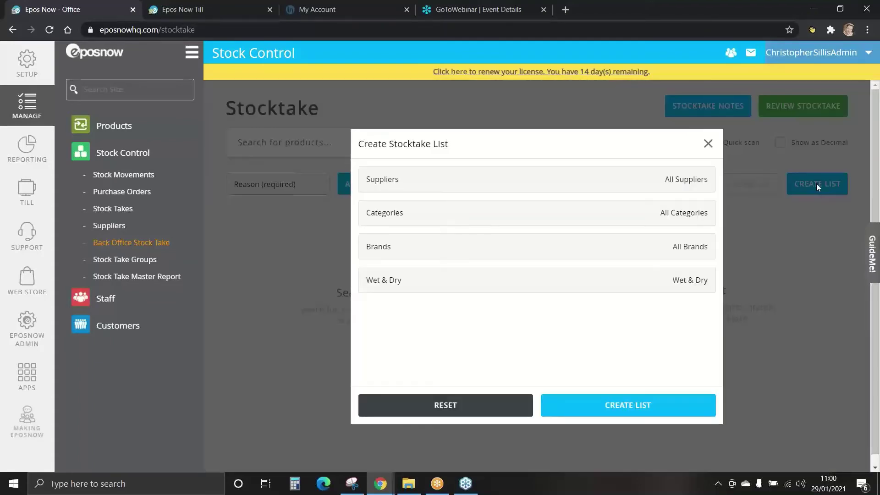
click(423, 181)
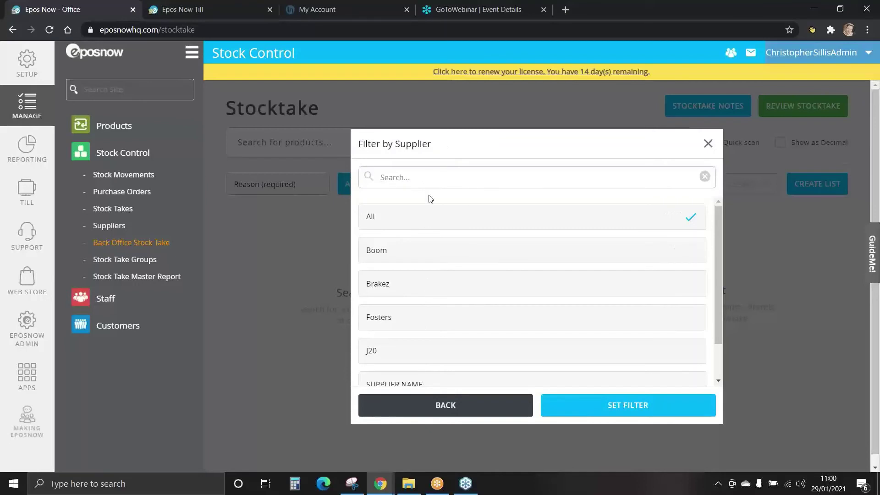
click(444, 407)
click(432, 220)
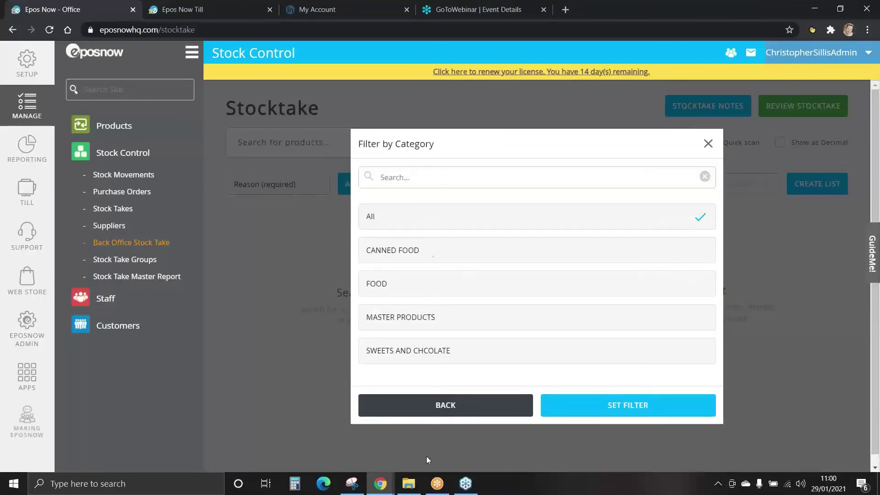
click(436, 405)
click(432, 250)
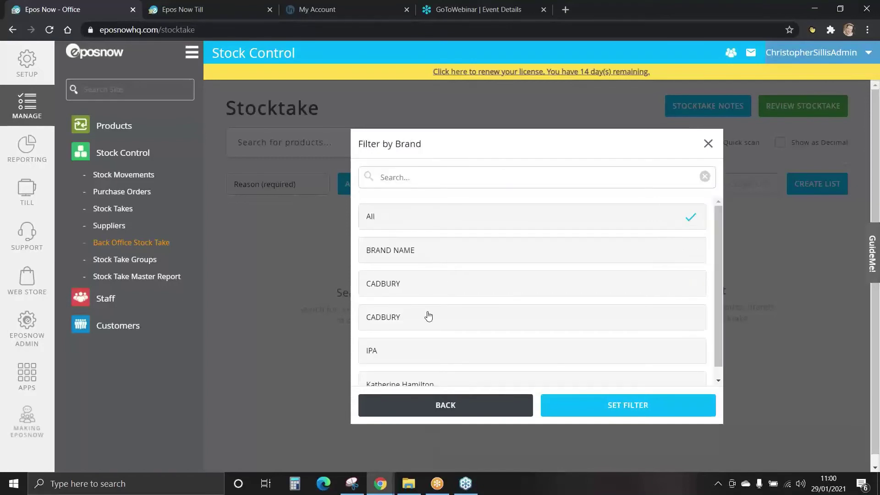
click(436, 406)
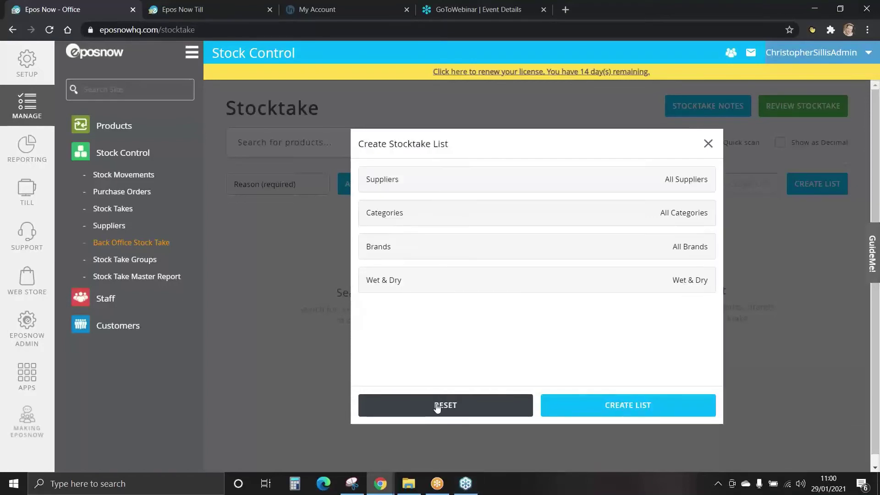
click(415, 283)
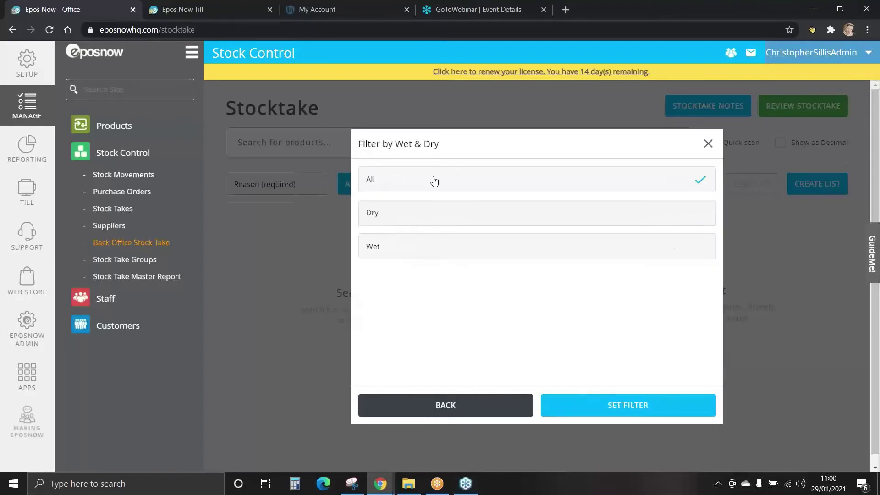
click(446, 407)
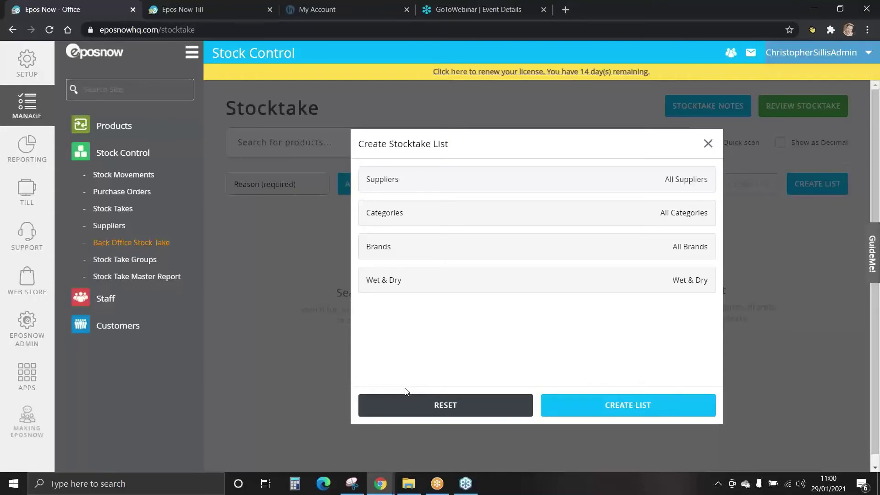
Step: Restrict the list's Categories filter to MASTER PRODUCTS
click(386, 213)
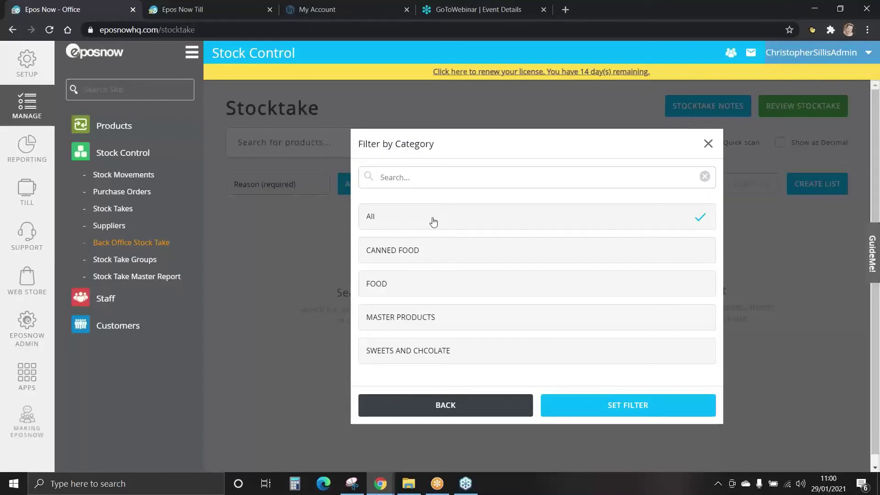
click(402, 320)
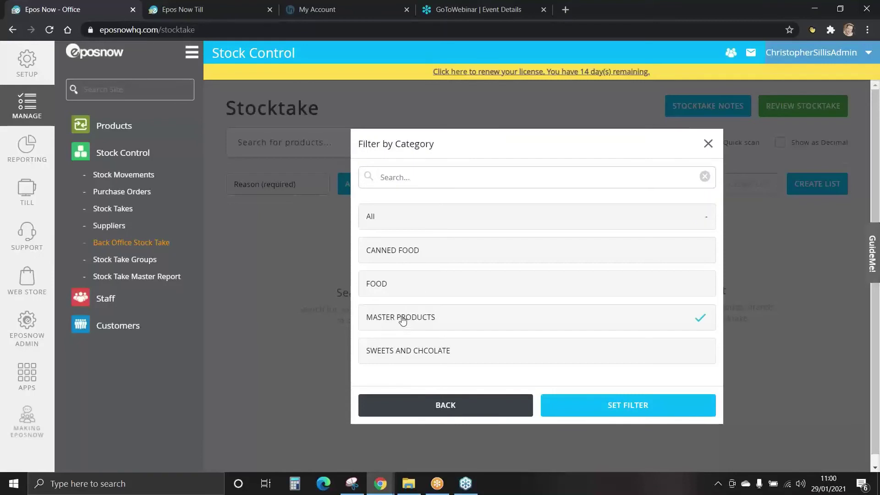
click(627, 408)
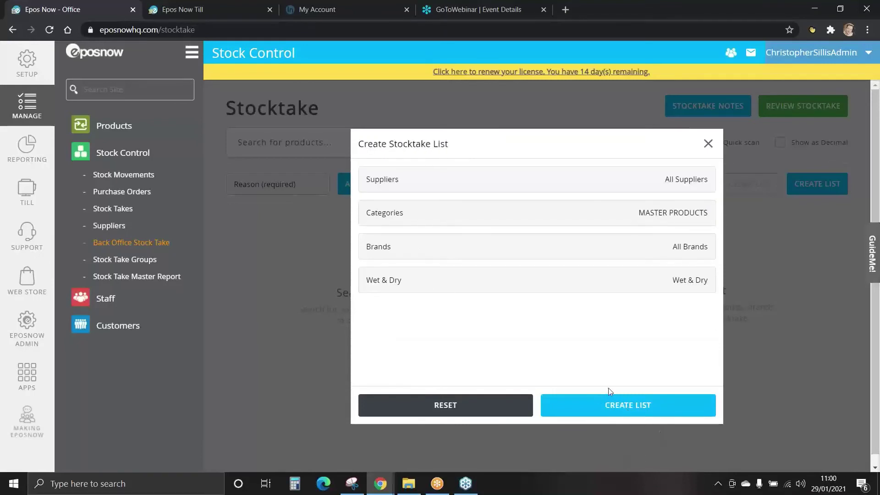
Step: Create the list and count BEANS (20) - MP at actual stock 3 and remaining volume 1 each
click(628, 406)
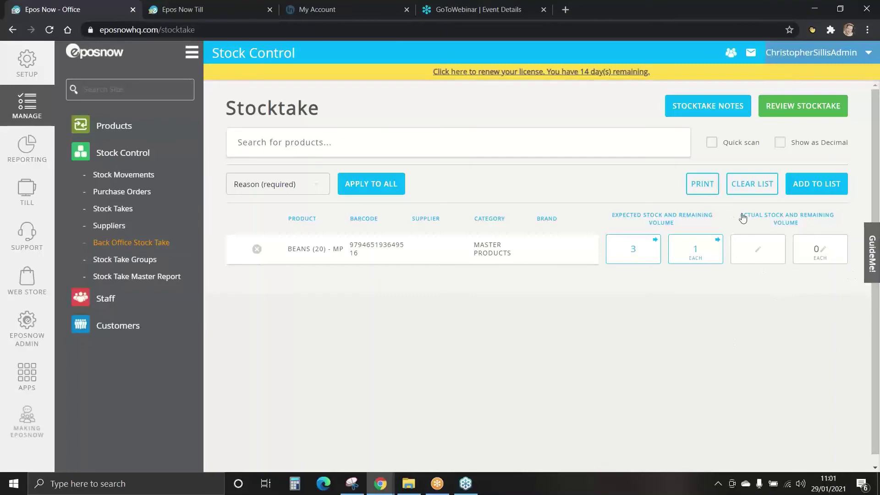
click(754, 255)
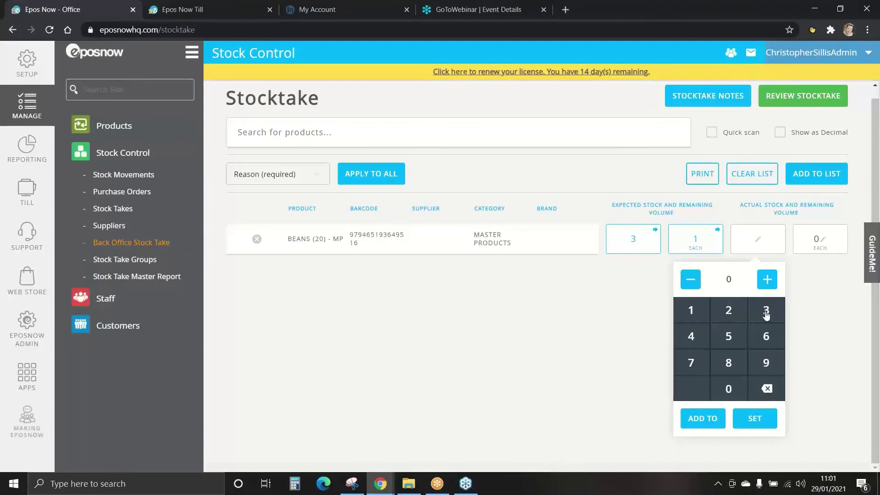
click(754, 418)
click(815, 240)
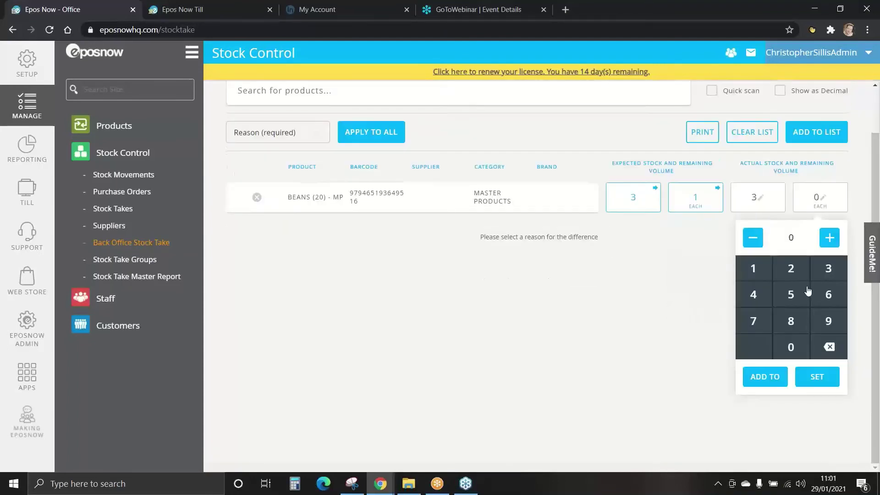
click(753, 269)
click(814, 378)
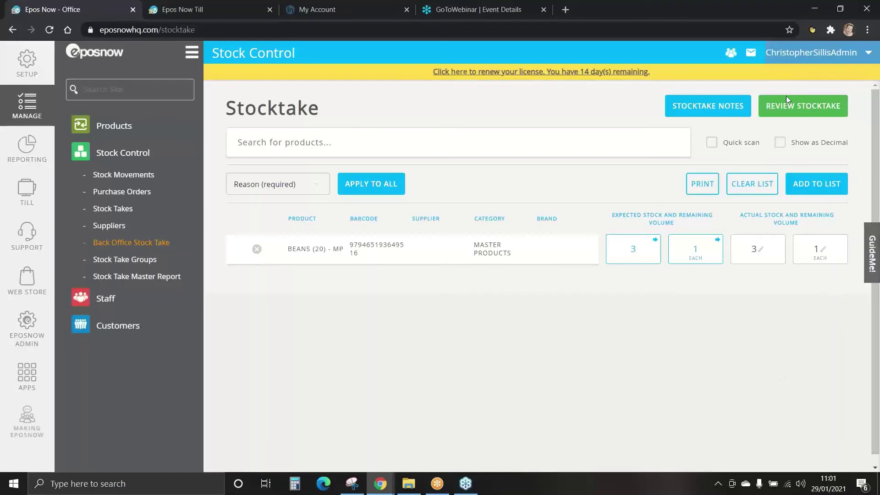
Step: Review the stocktake, resume to recount the beans remaining volume as 0 each, then review again
click(812, 113)
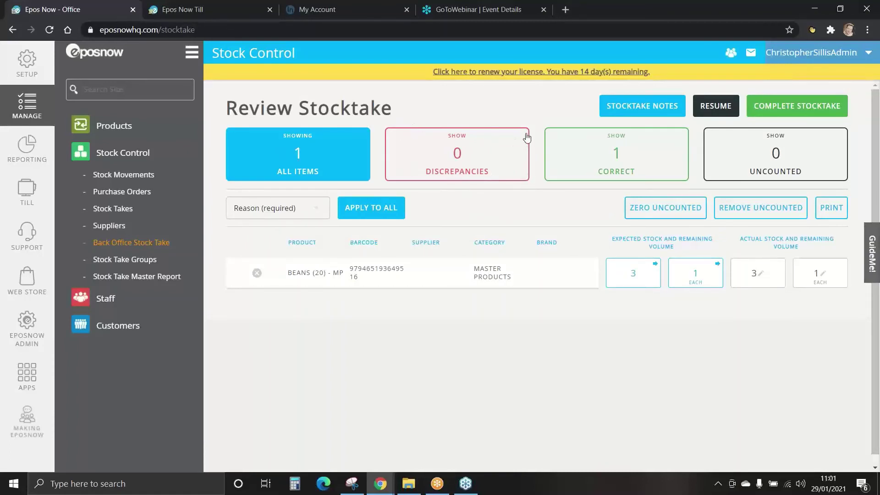
click(715, 105)
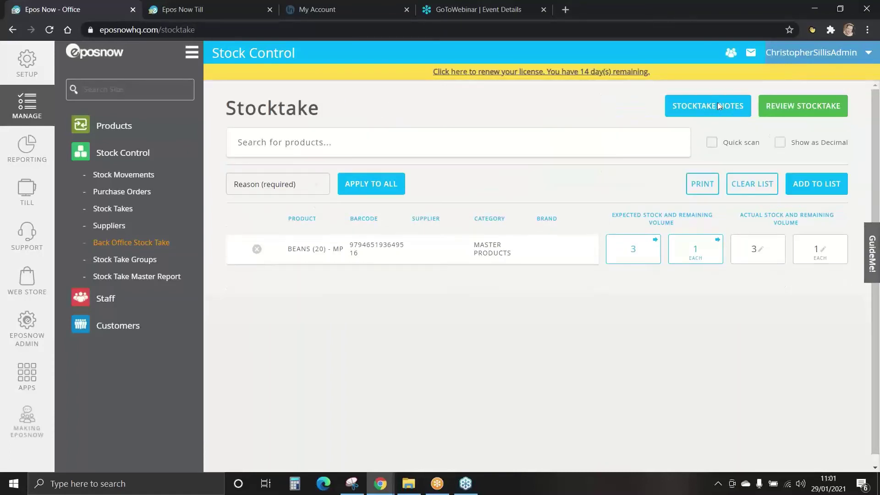
click(815, 249)
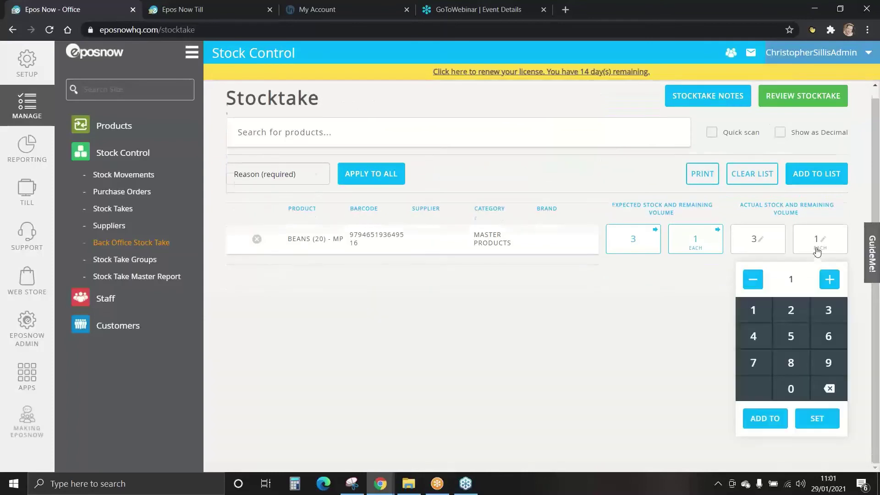
click(798, 398)
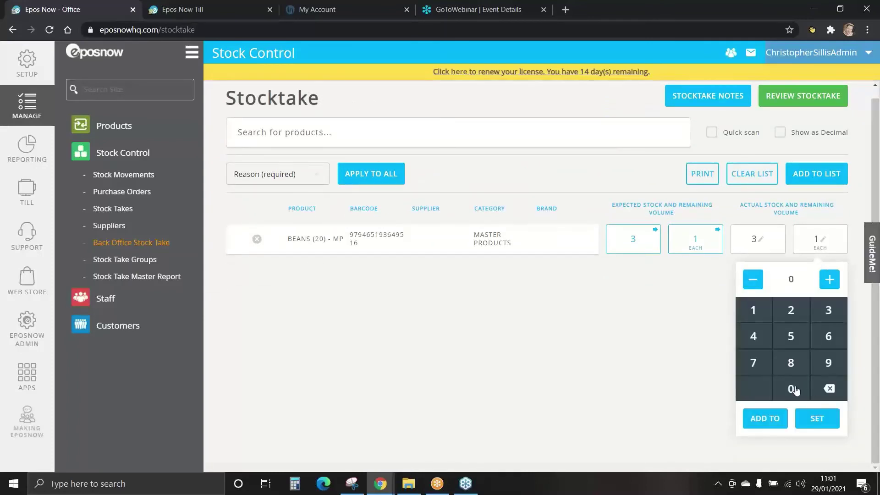
click(815, 419)
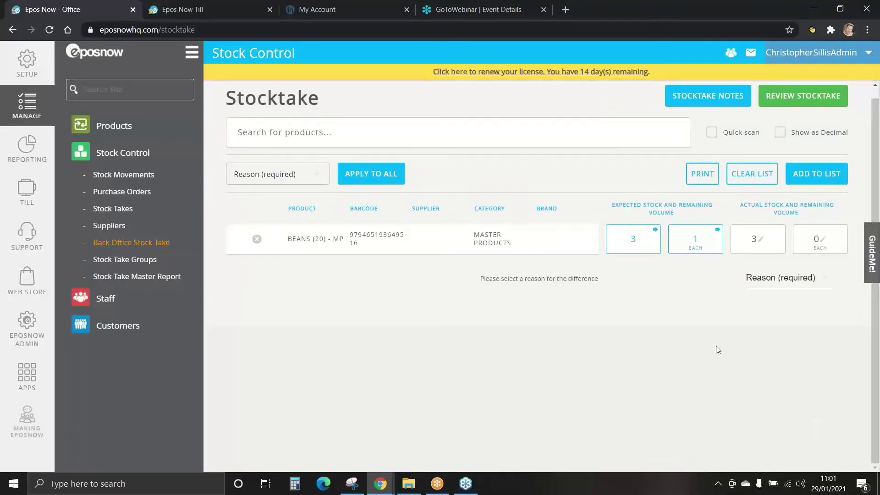
click(806, 99)
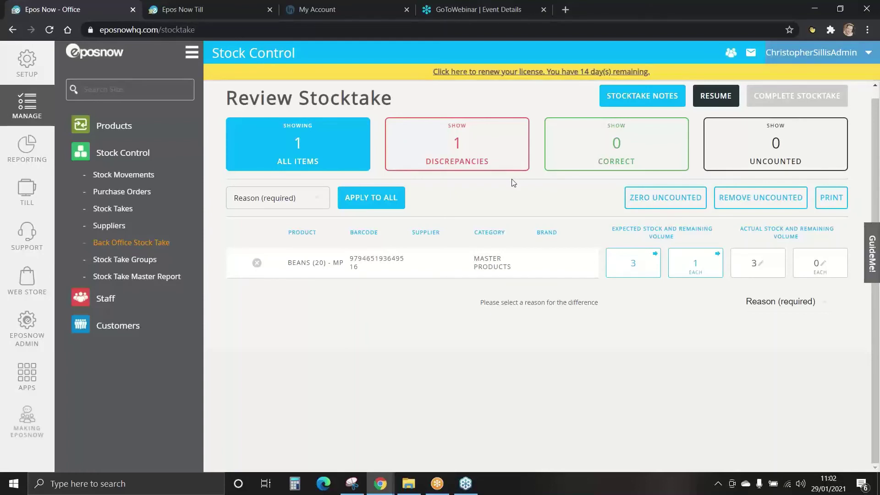
Step: Set Missing Stock as the reason for the BEANS (20) - MP difference, leaving Apply to All unset
click(812, 303)
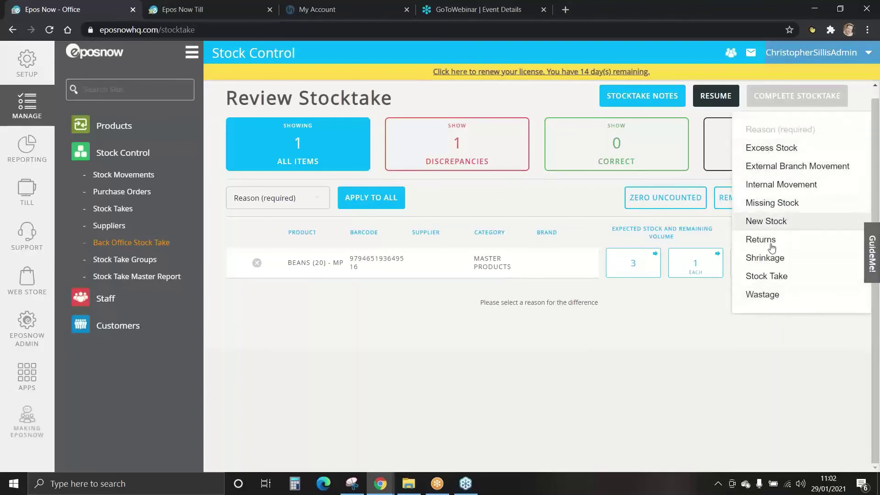
click(764, 203)
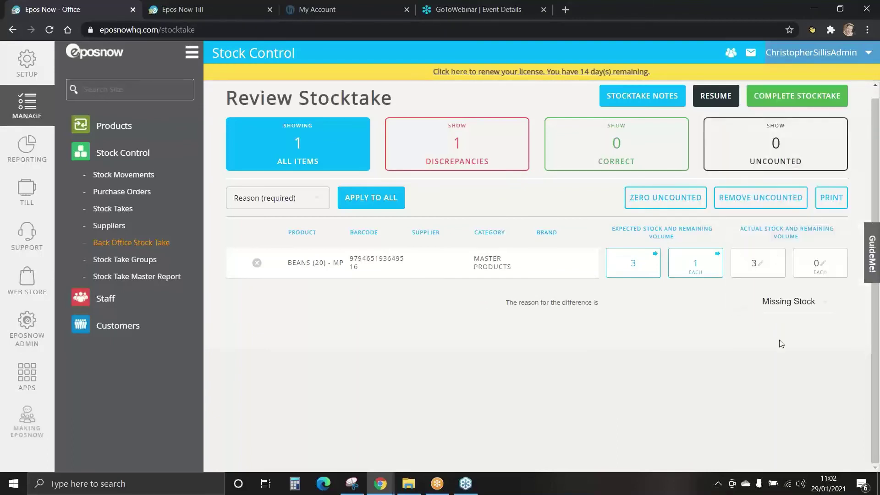
click(314, 200)
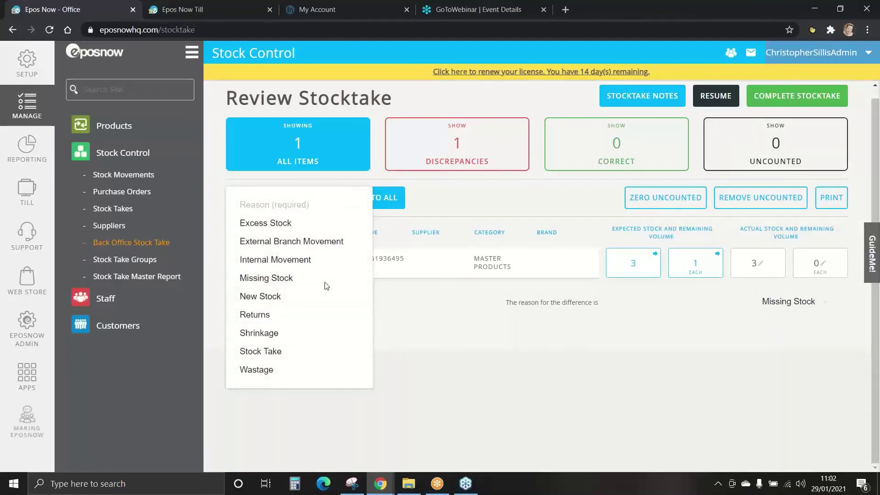
click(455, 199)
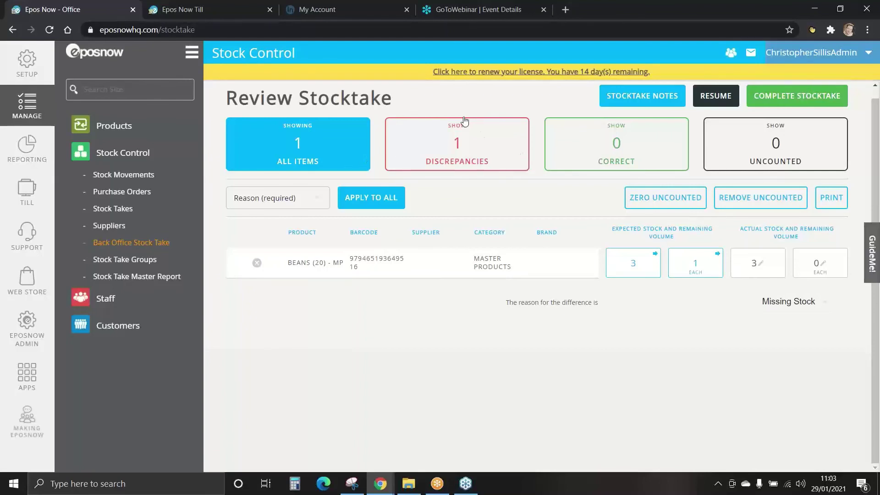
Step: Complete the stocktake and check that stock ref 9 heads the Stock Takes list
click(800, 99)
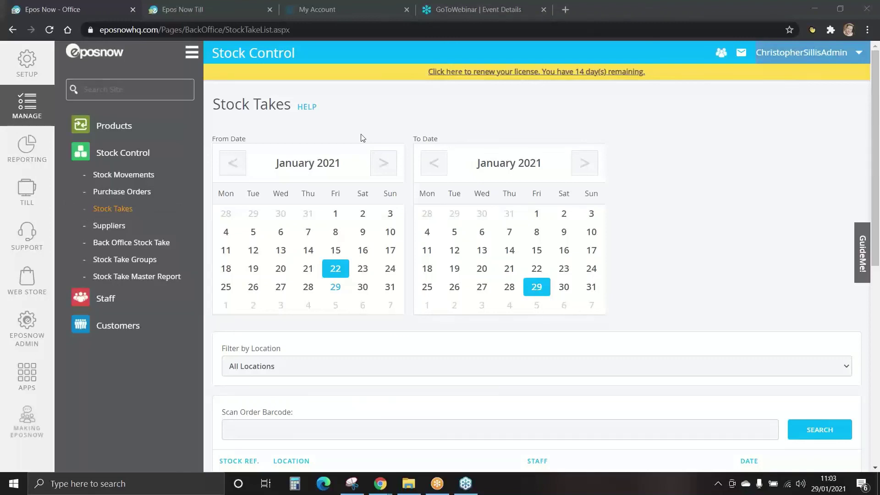
scroll(477, 139, down, 2)
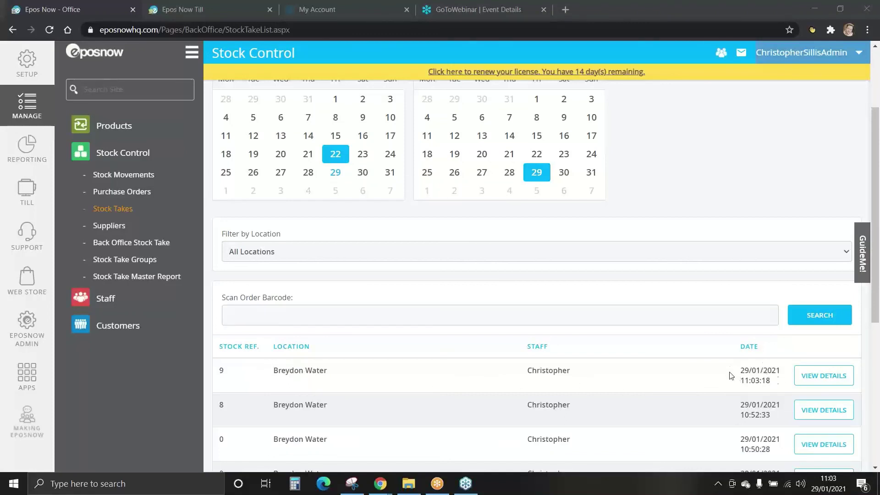
Step: View stock take 9's details: beans volume variance -1, cost variance -£0.18, reason Missing Stock
click(825, 377)
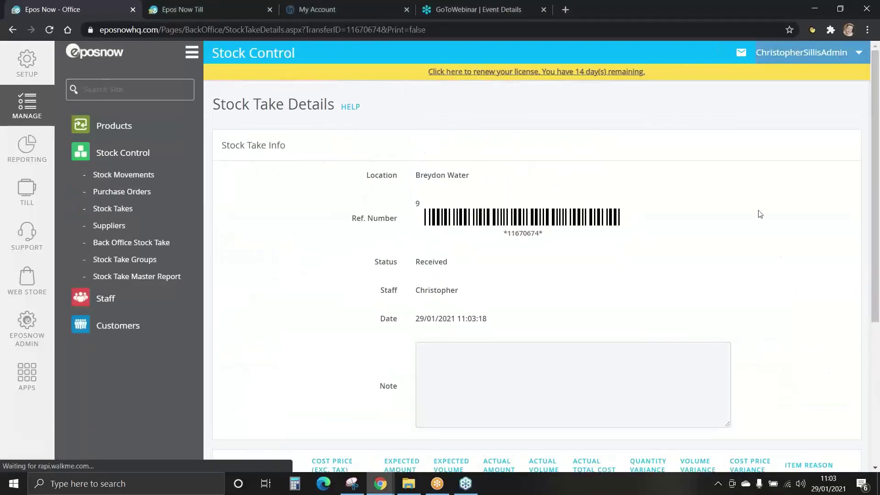
scroll(736, 229, down, 4)
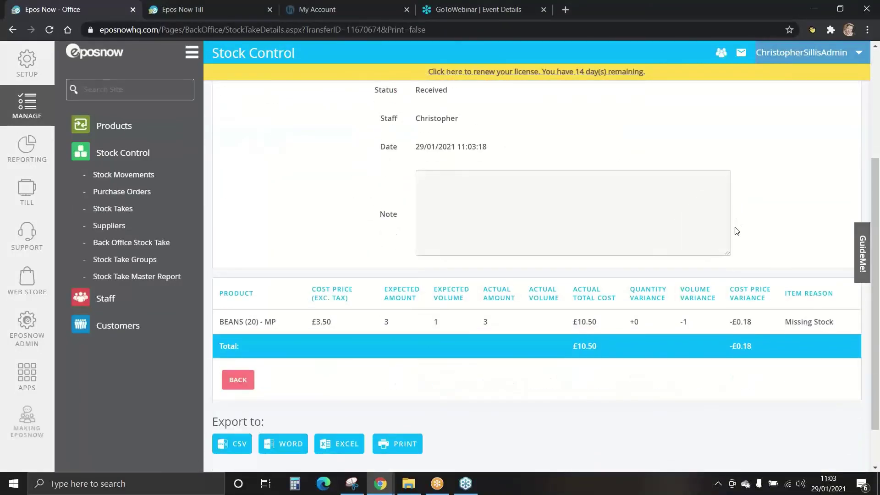
scroll(739, 225, up, 1)
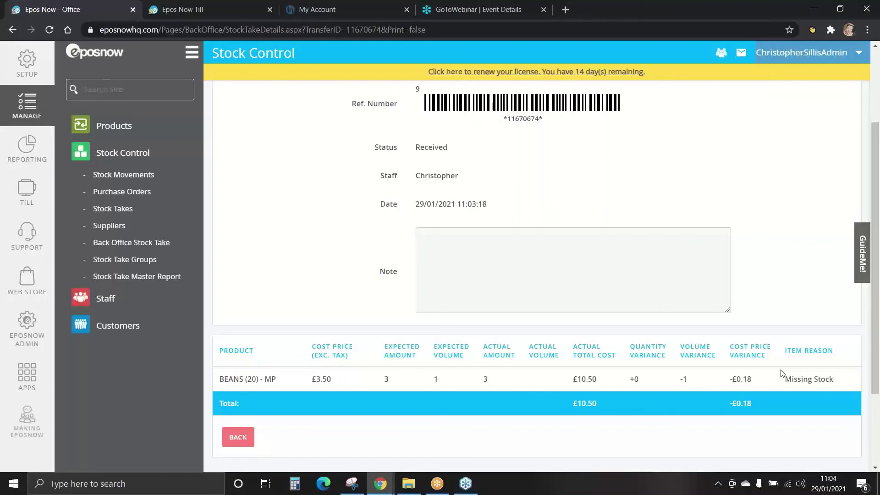
scroll(782, 373, down, 2)
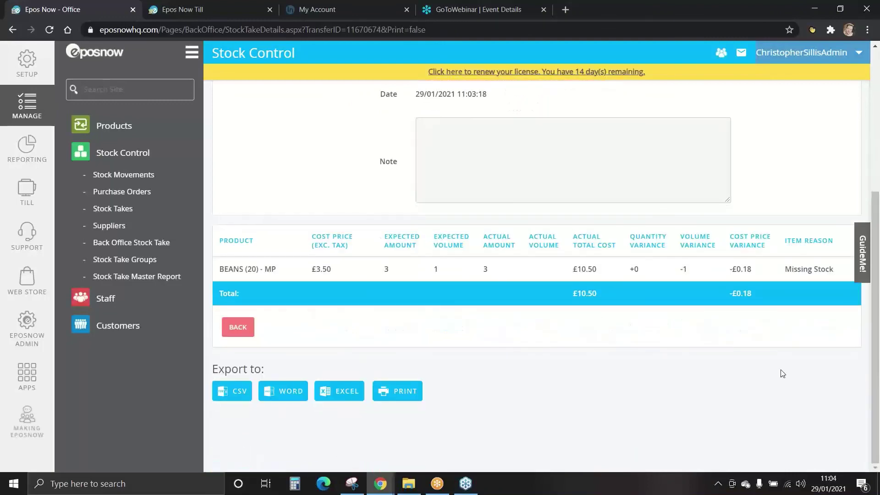
scroll(781, 373, up, 4)
scroll(780, 374, down, 4)
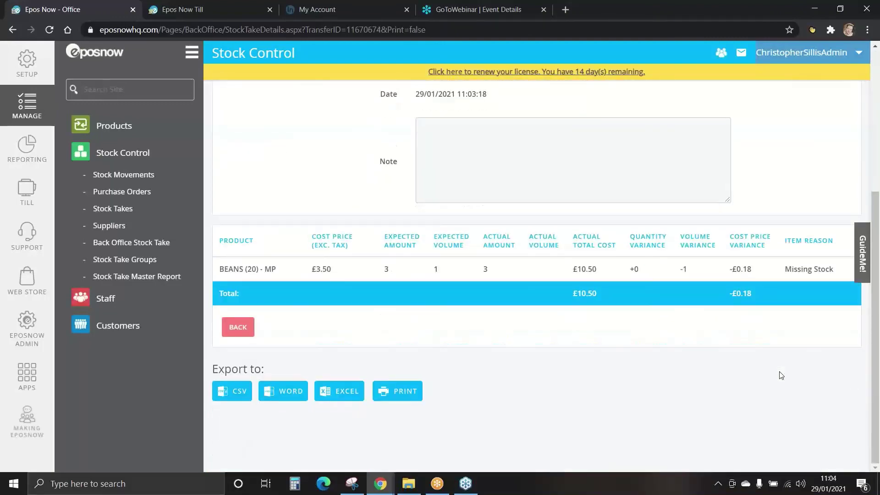